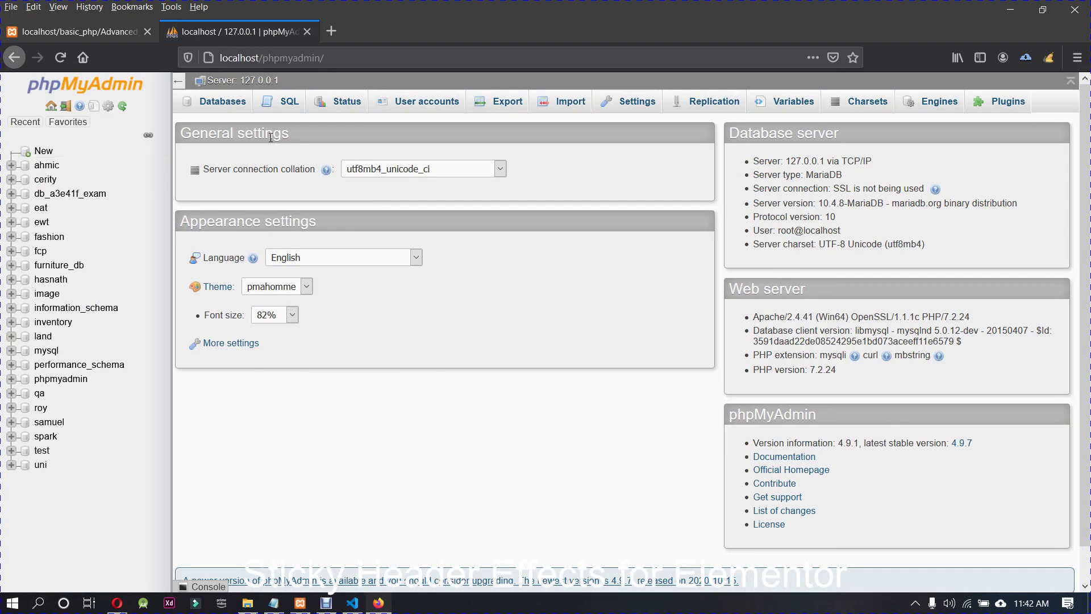
# Step: Run the SQL query 'create database advance', fixing the mistyped name 'try' first
pyautogui.click(223, 107)
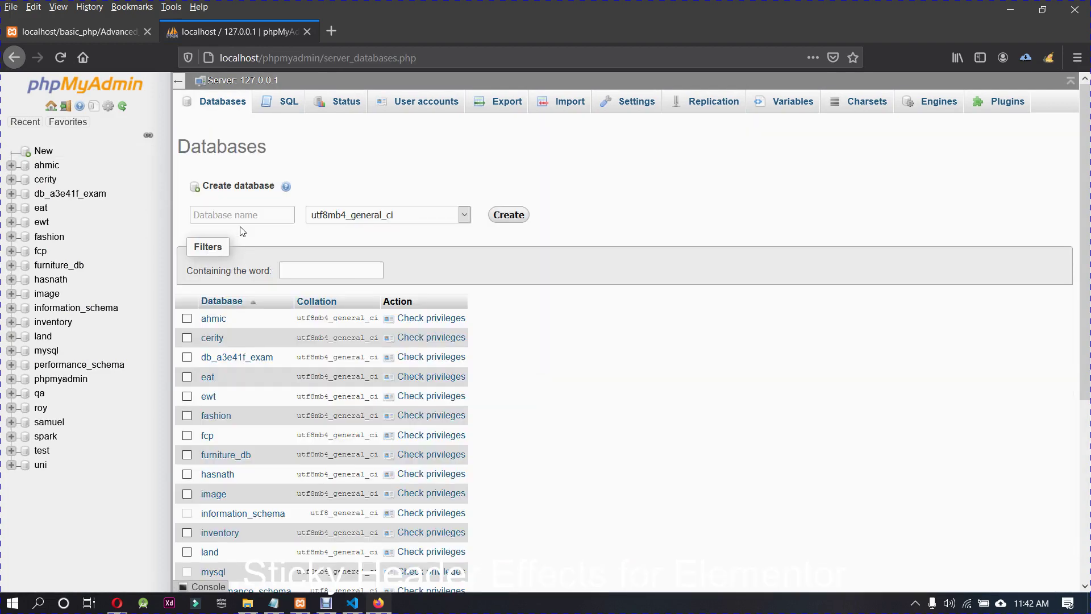
pyautogui.click(240, 216)
pyautogui.click(283, 103)
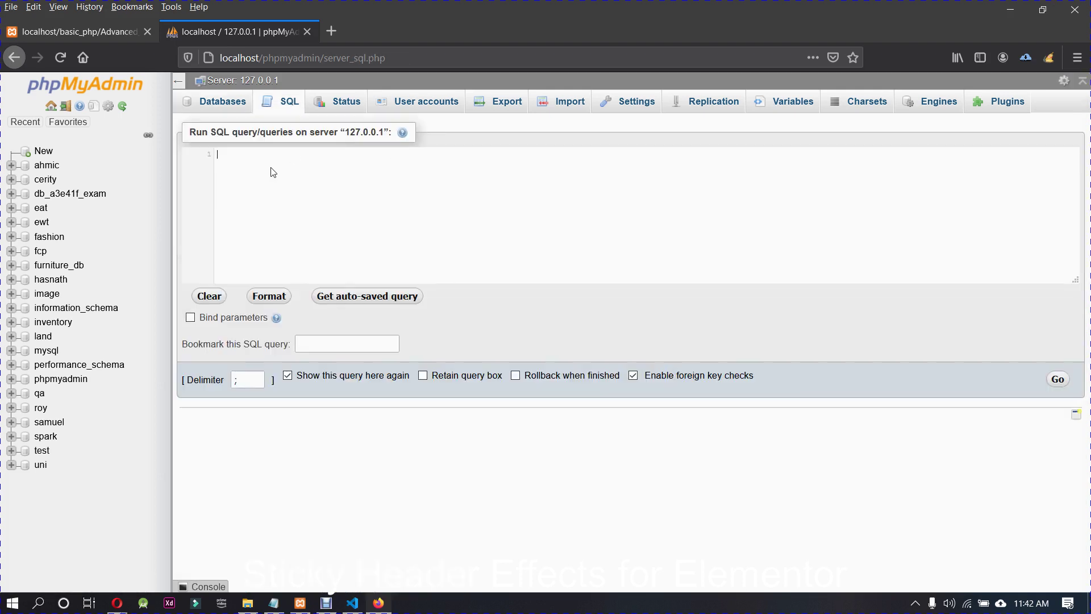
pyautogui.write('c')
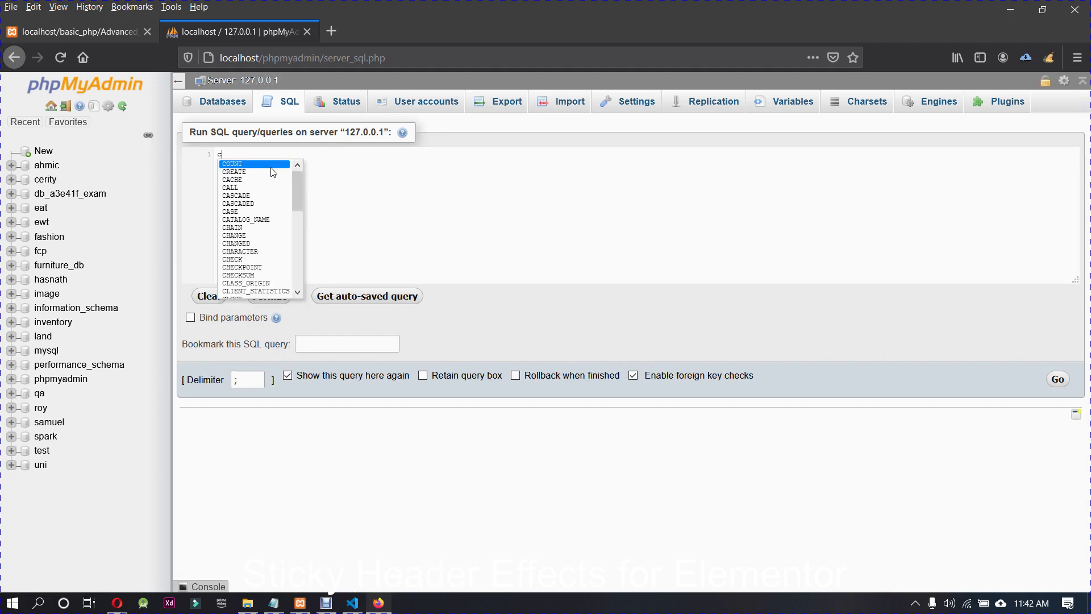
pyautogui.write('reate database ')
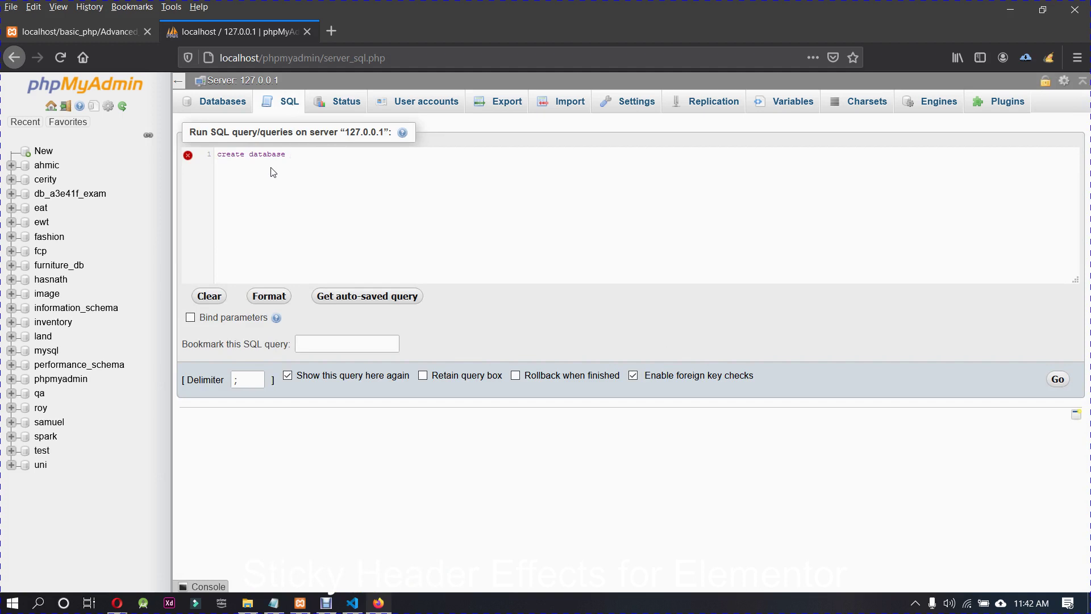
pyautogui.write('try')
pyautogui.press('BackSpace')
pyautogui.press('BackSpace')
pyautogui.press('BackSpace')
pyautogui.write('advance')
pyautogui.click(1059, 380)
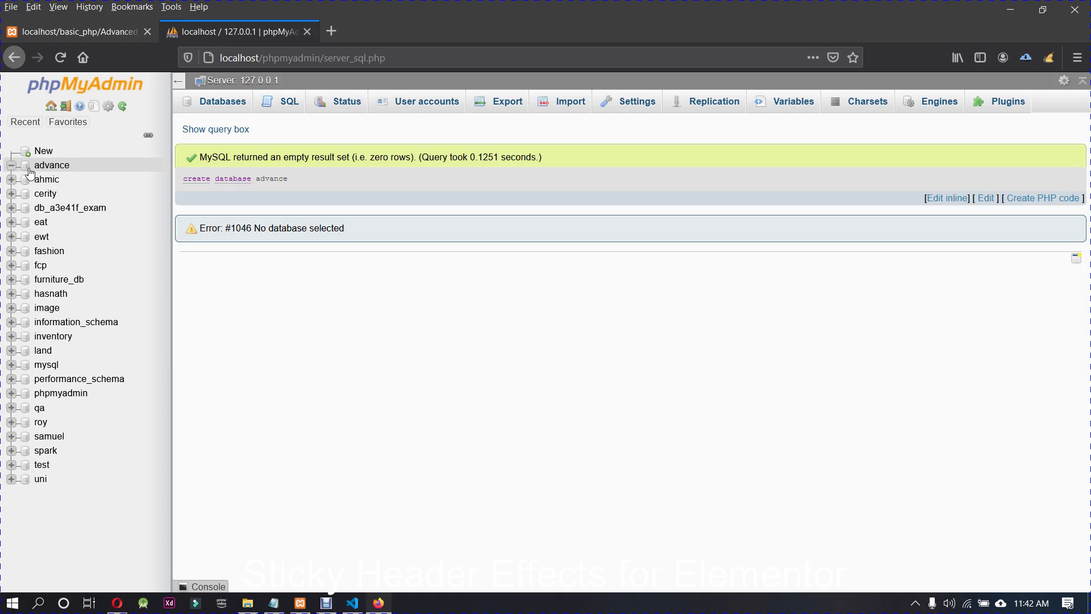
# Step: Look at the new advance database and the existing user accounts, then return to the Databases list
pyautogui.click(50, 166)
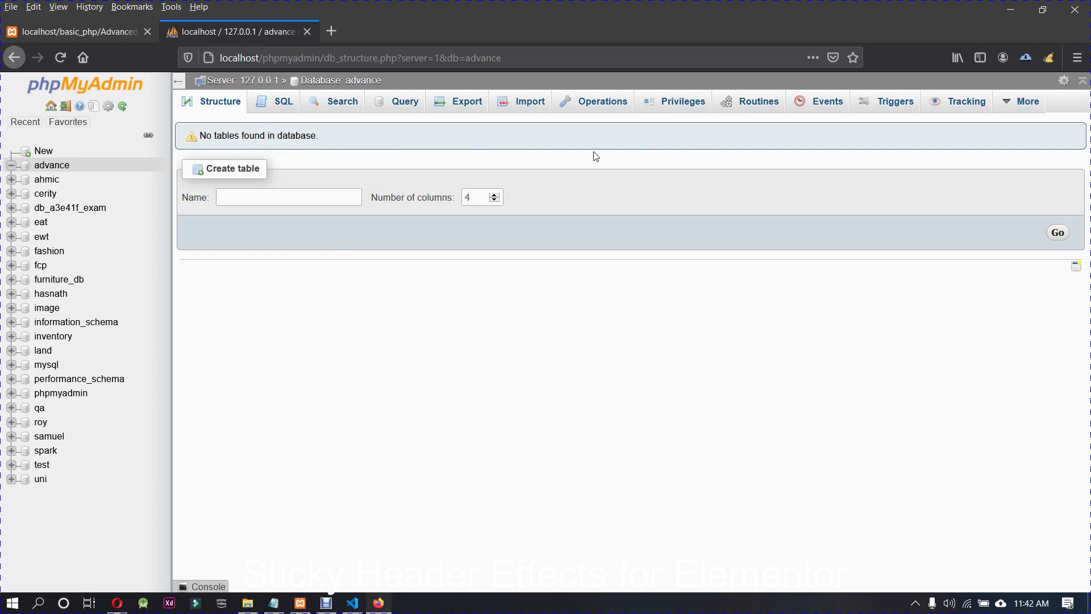
pyautogui.click(51, 106)
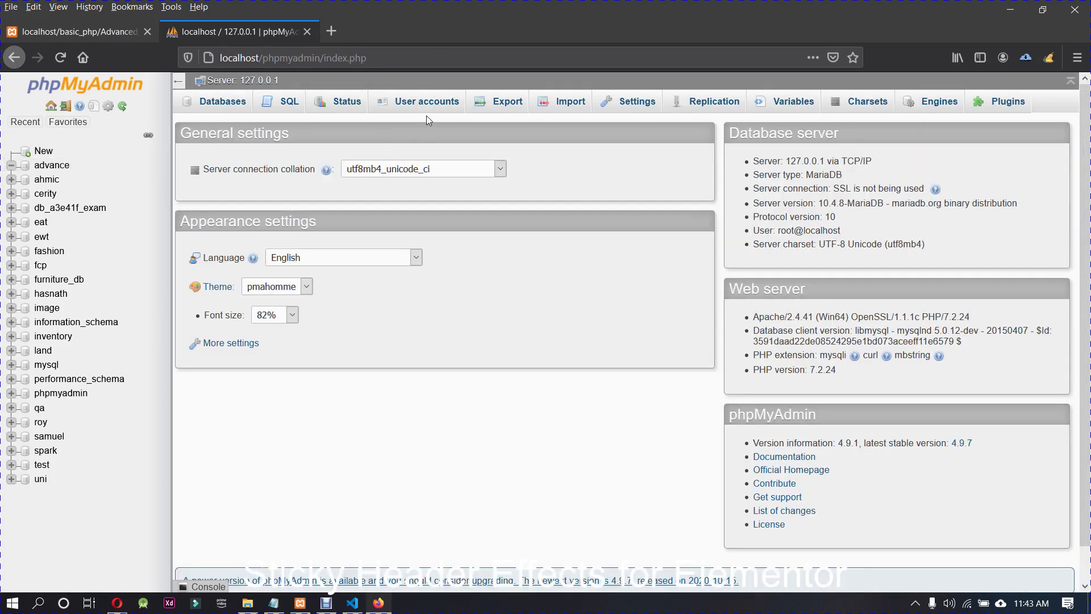
pyautogui.click(427, 101)
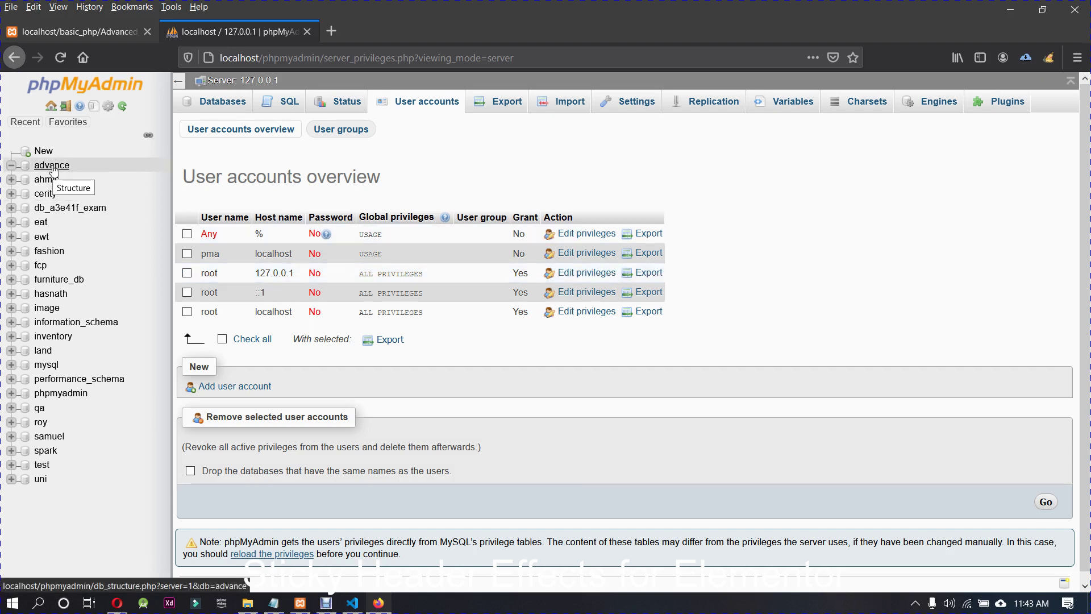
pyautogui.scroll(-1, 374, 449)
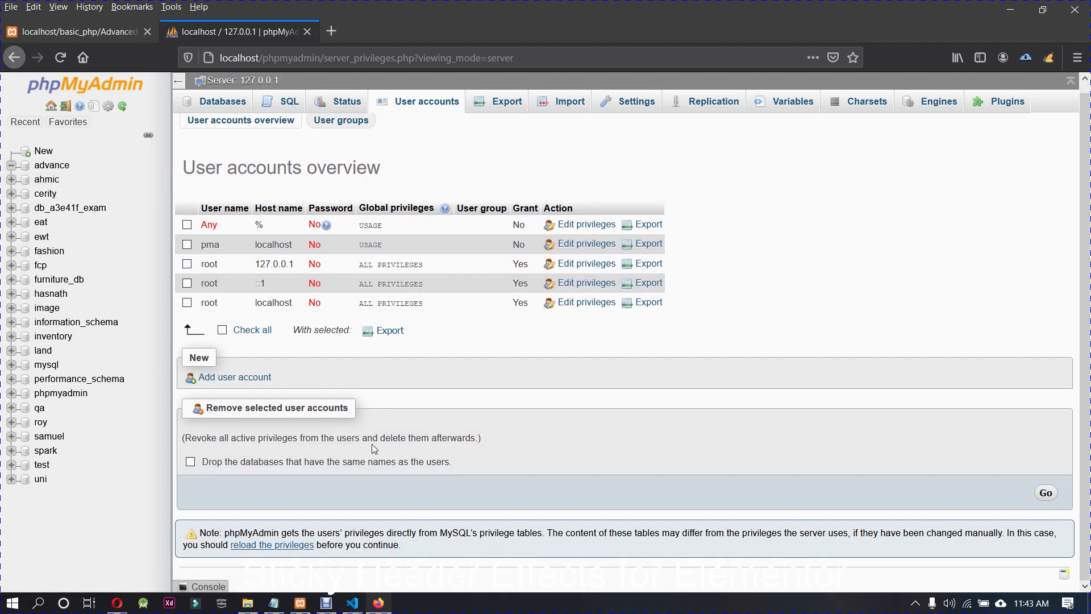
pyautogui.scroll(1, 375, 444)
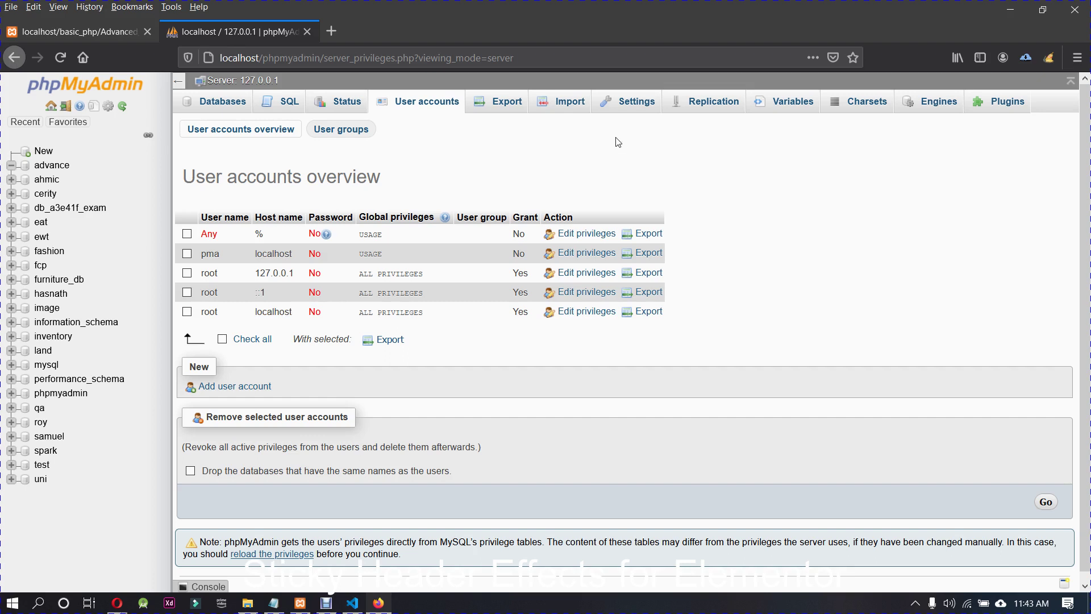
pyautogui.click(226, 103)
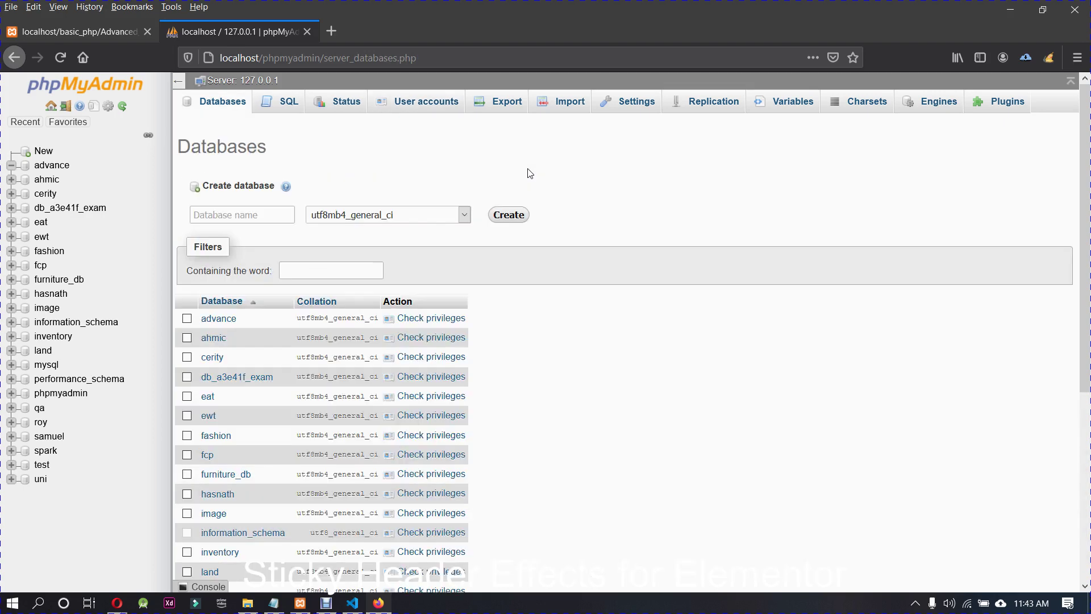
# Step: Start adding a user account from the advance database's Privileges tab
pyautogui.click(51, 165)
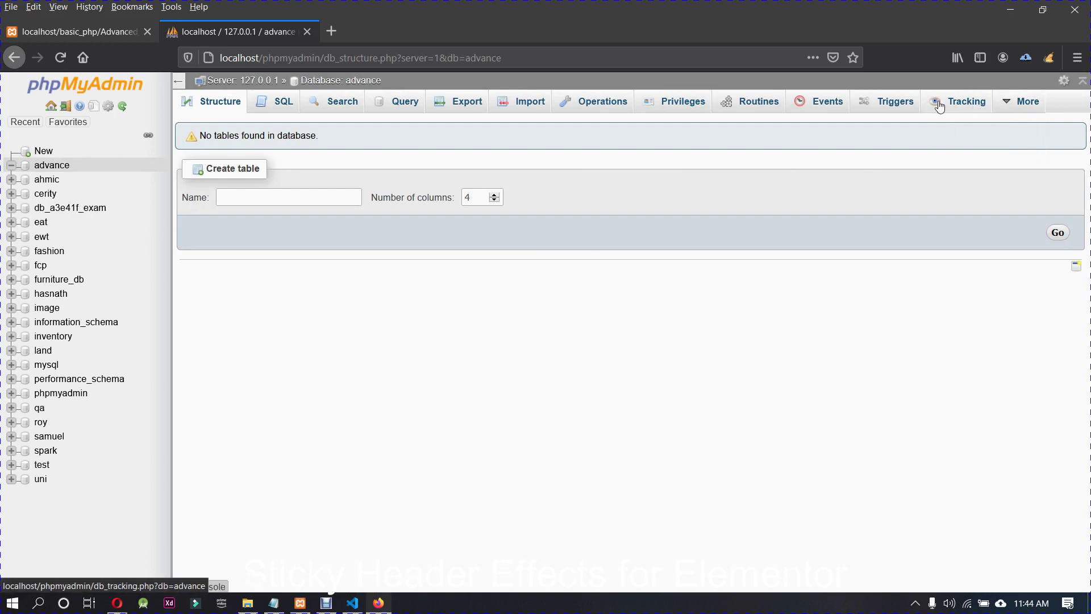
pyautogui.click(681, 108)
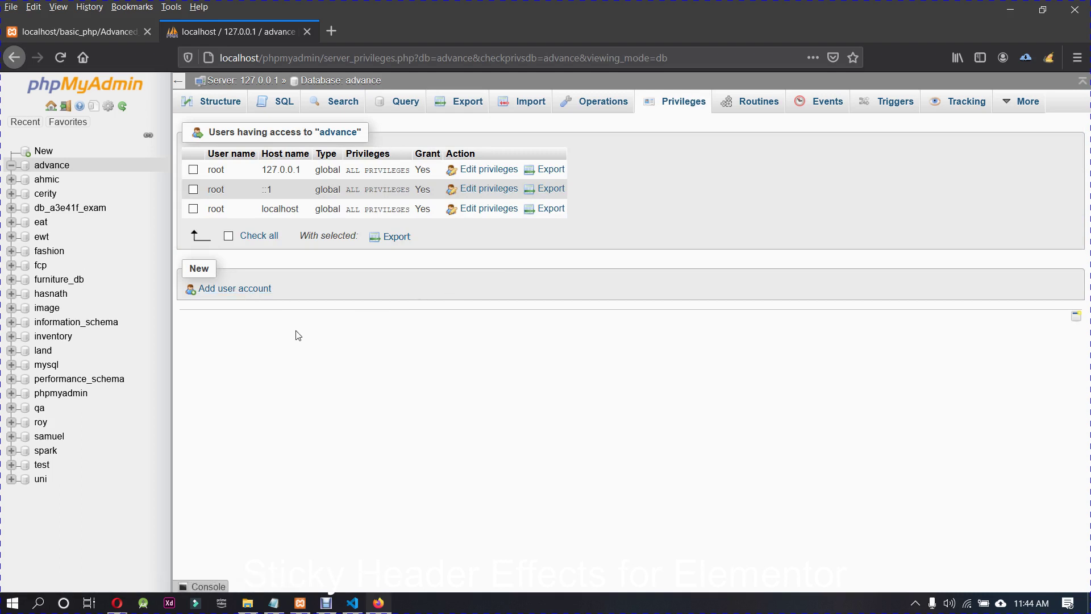
pyautogui.click(259, 289)
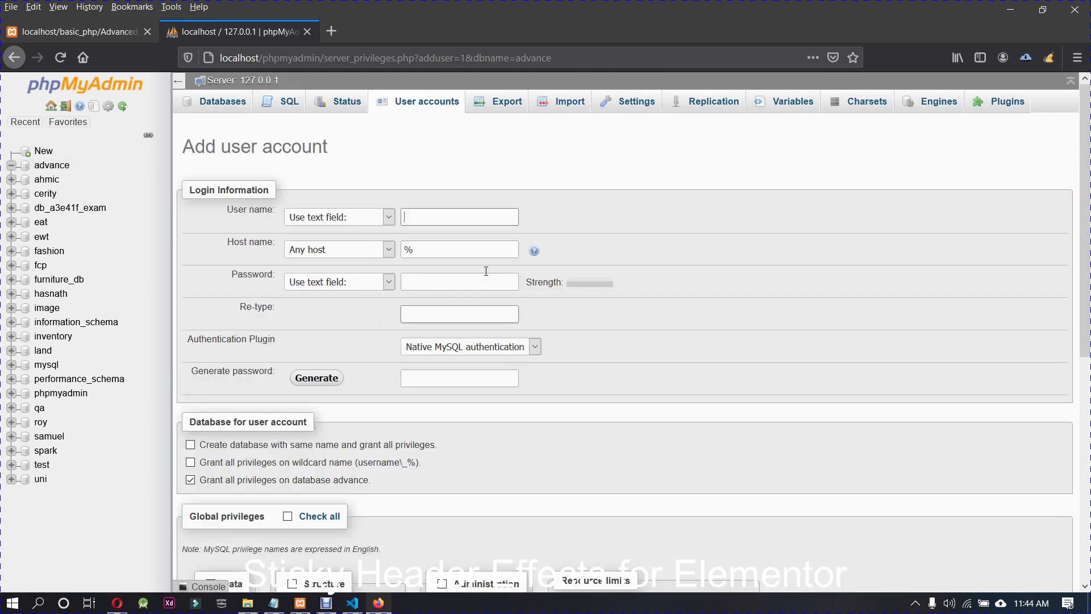
# Step: Enter user name sudo on host localhost, set and confirm the account password, keeping native authentication
pyautogui.click(327, 221)
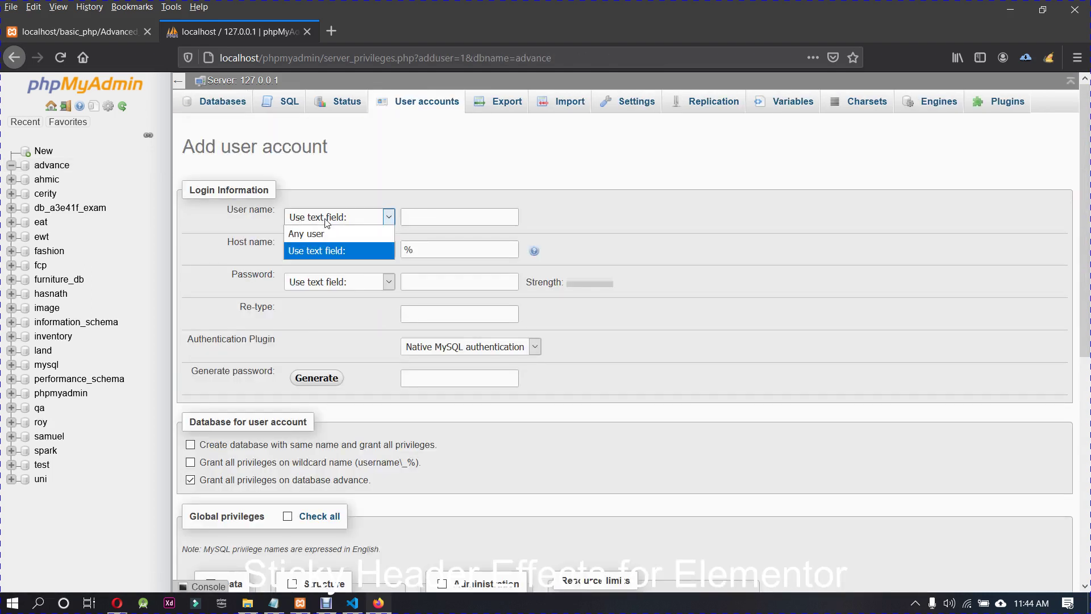
pyautogui.click(327, 223)
pyautogui.click(461, 217)
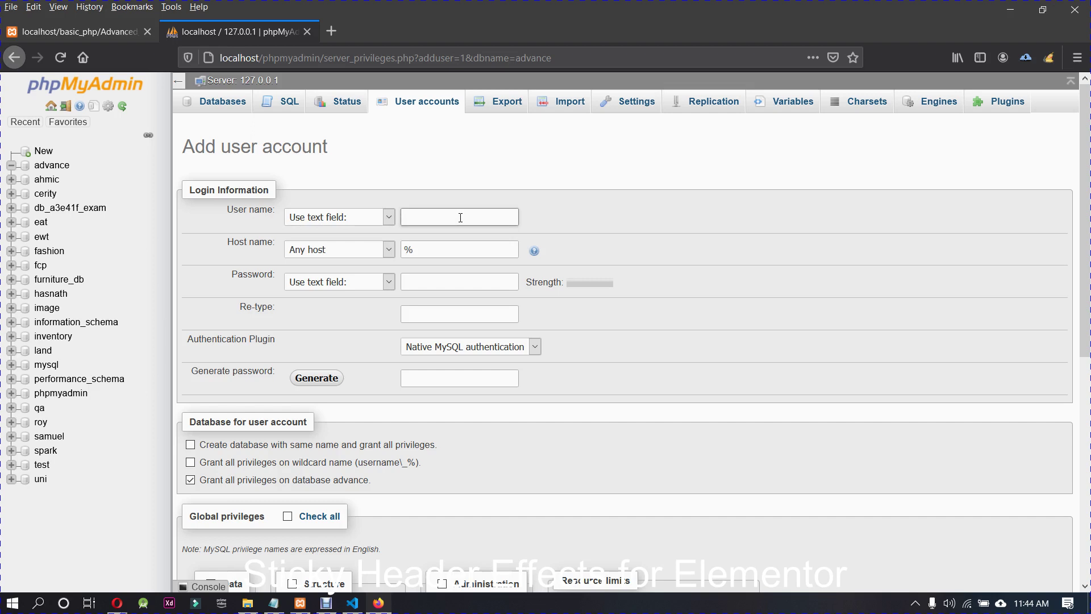
pyautogui.write('sudo')
pyautogui.click(380, 252)
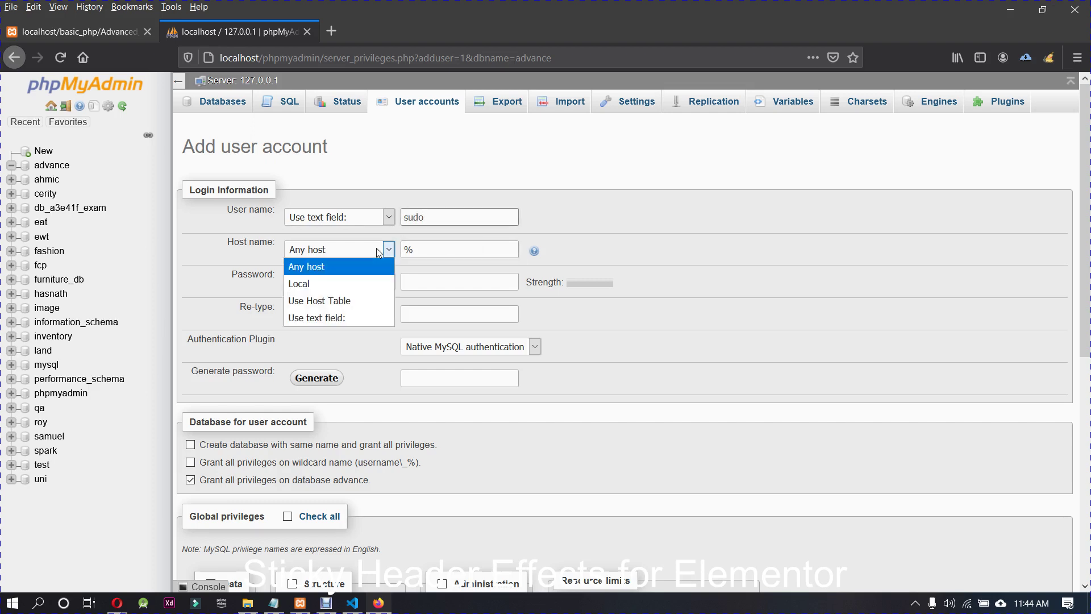
pyautogui.click(354, 283)
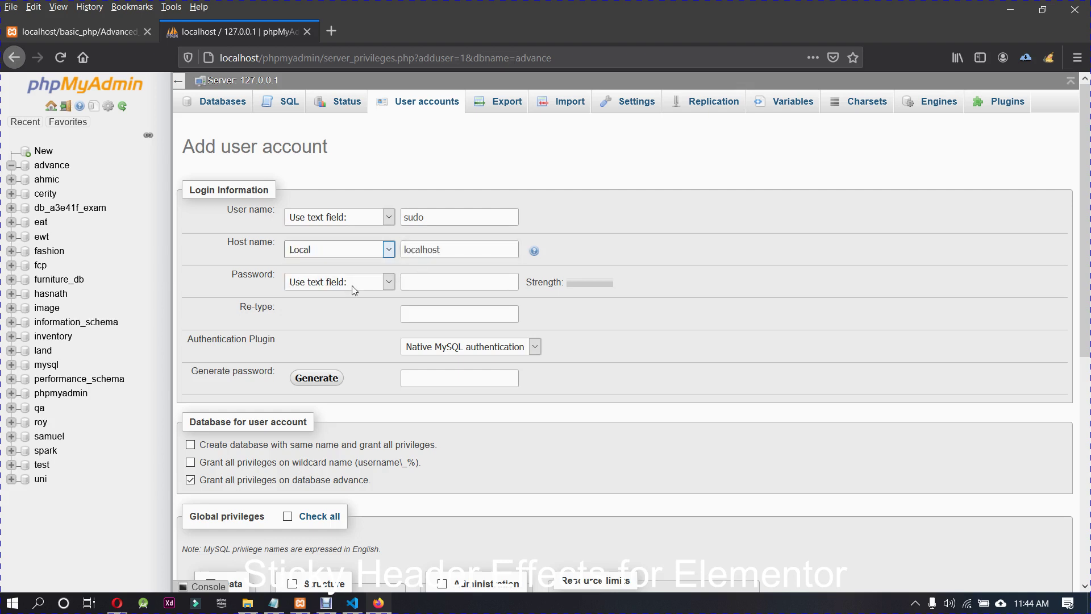
pyautogui.click(418, 283)
pyautogui.write('123')
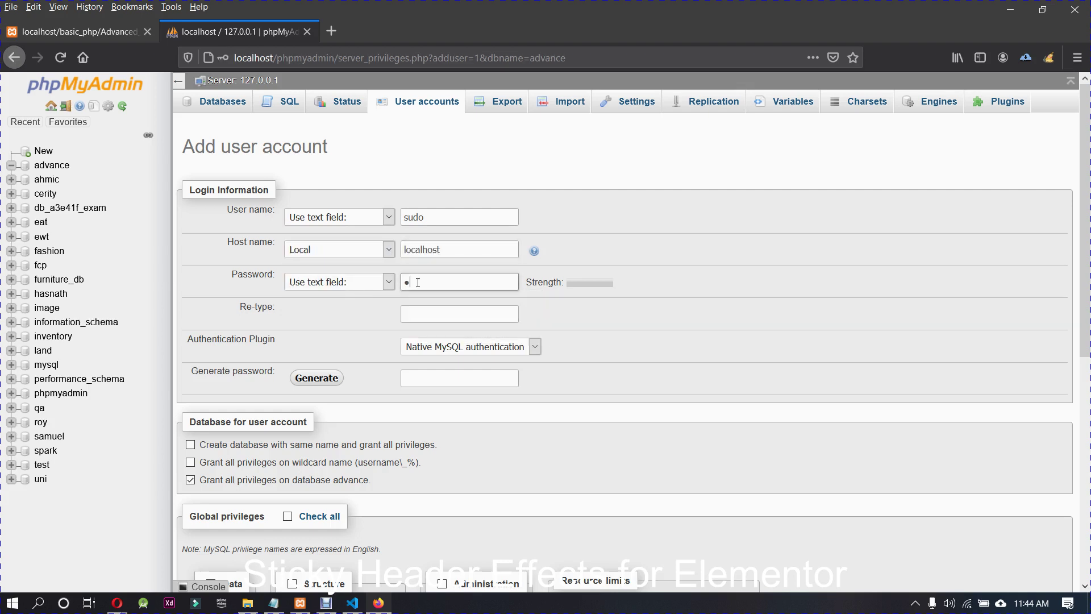
pyautogui.click(360, 284)
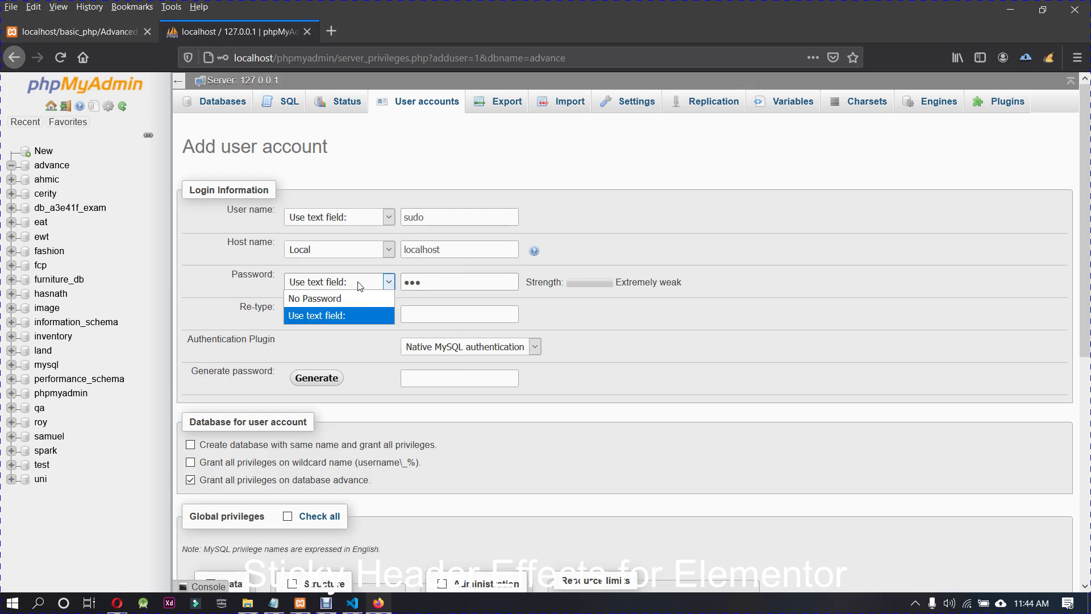
pyautogui.click(390, 308)
pyautogui.click(415, 313)
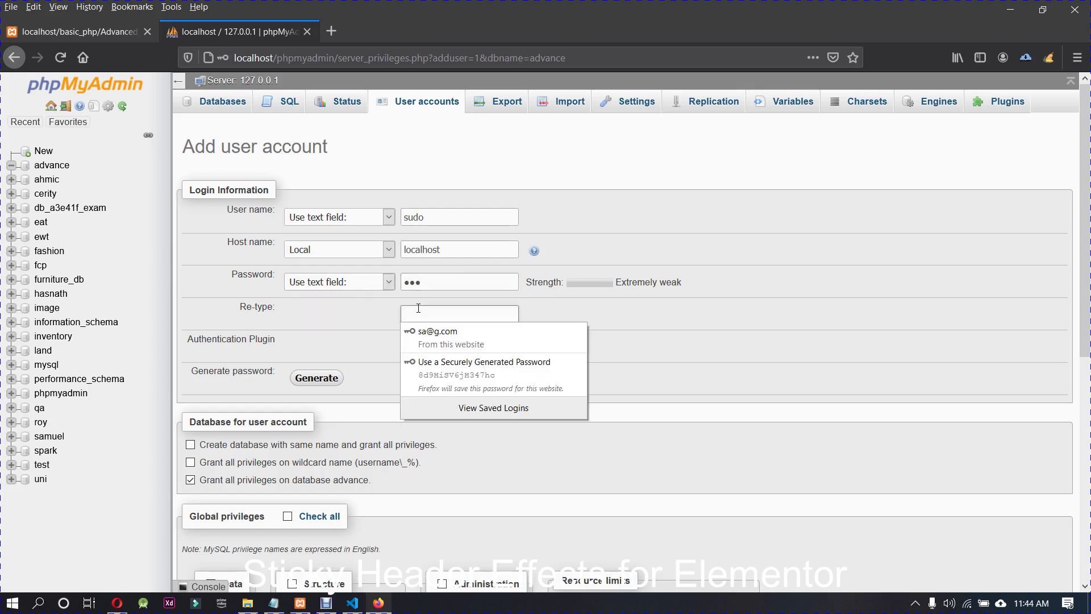
pyautogui.write('123')
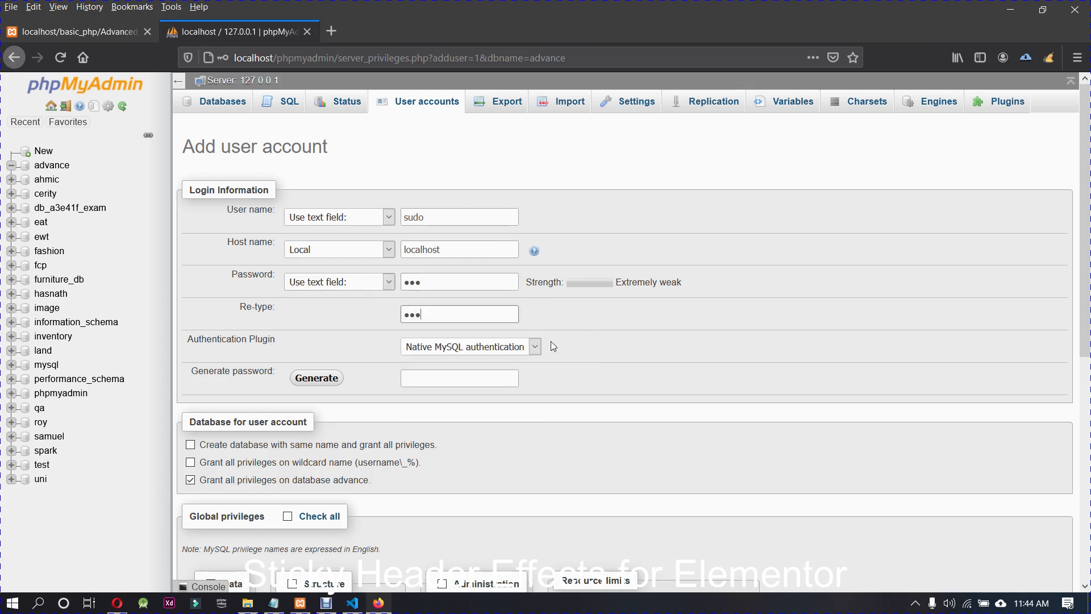
pyautogui.click(534, 347)
pyautogui.click(533, 347)
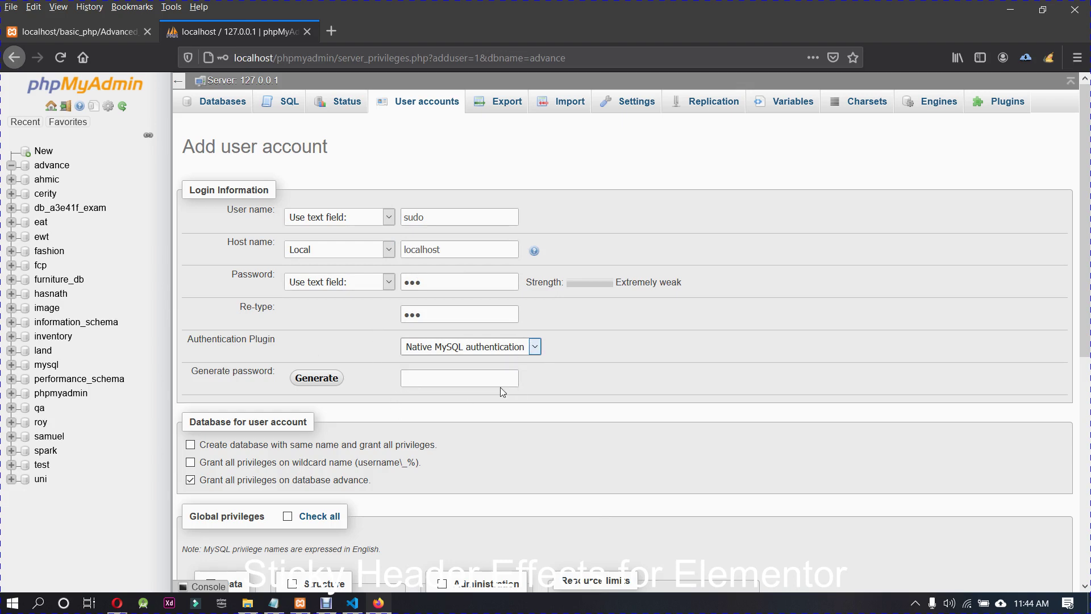
# Step: Check all global privileges, submit the sudo account, and decline Firefox's save-login prompt
pyautogui.scroll(-4, 541, 442)
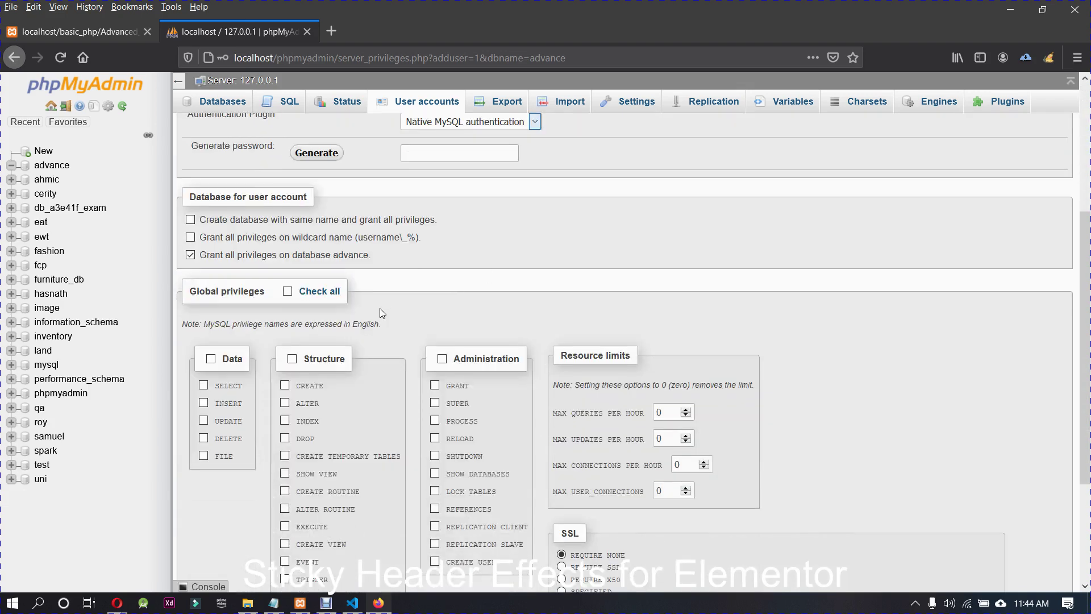
pyautogui.click(319, 293)
pyautogui.scroll(-3, 401, 314)
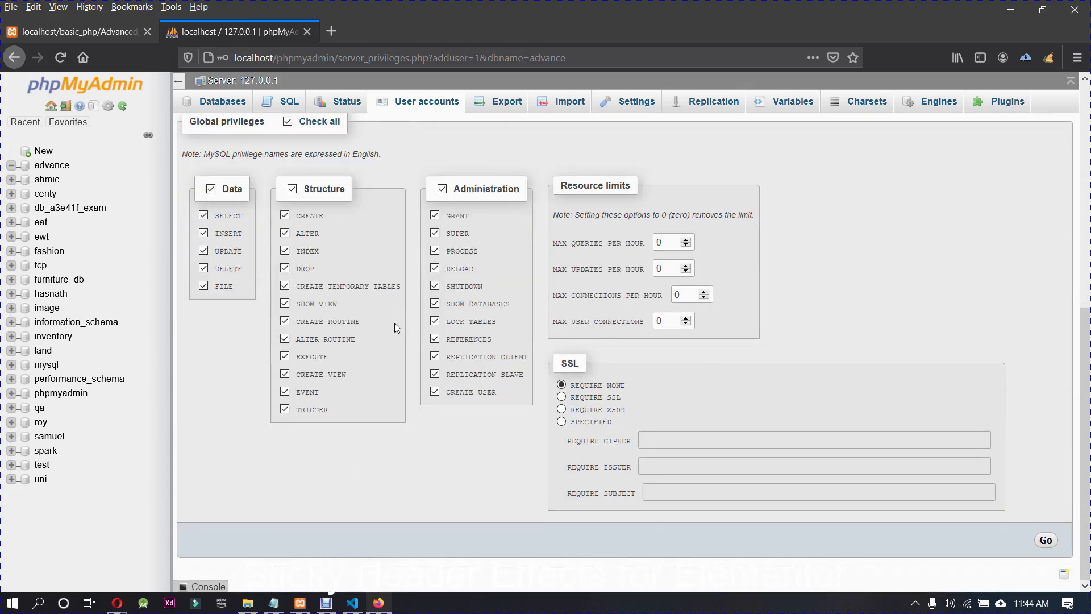
pyautogui.scroll(5, 492, 485)
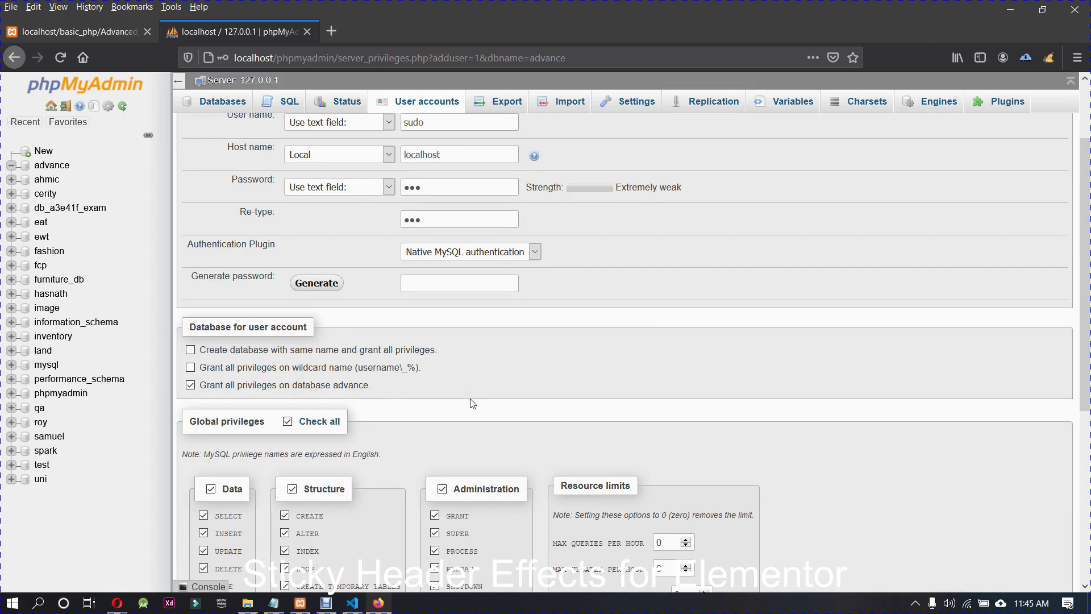
pyautogui.scroll(2, 679, 419)
pyautogui.scroll(-4, 681, 421)
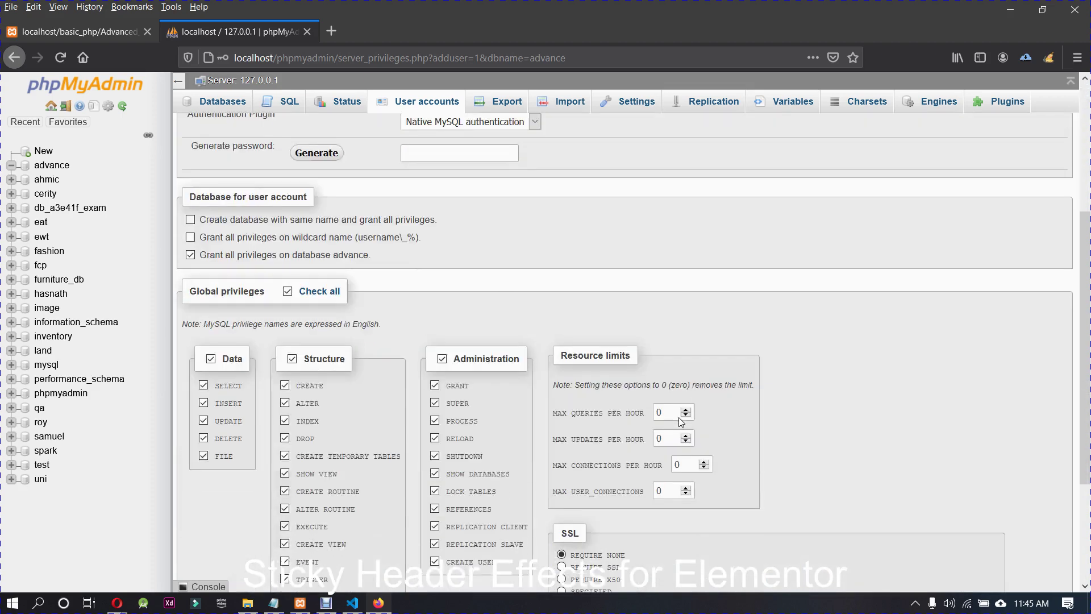
pyautogui.scroll(-3, 579, 483)
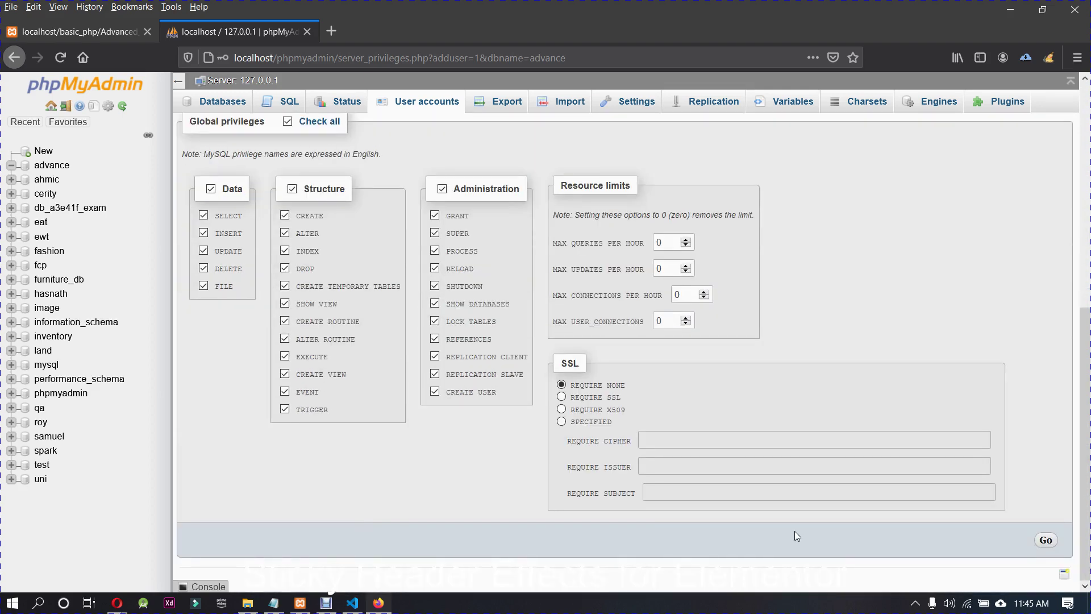
pyautogui.click(1048, 542)
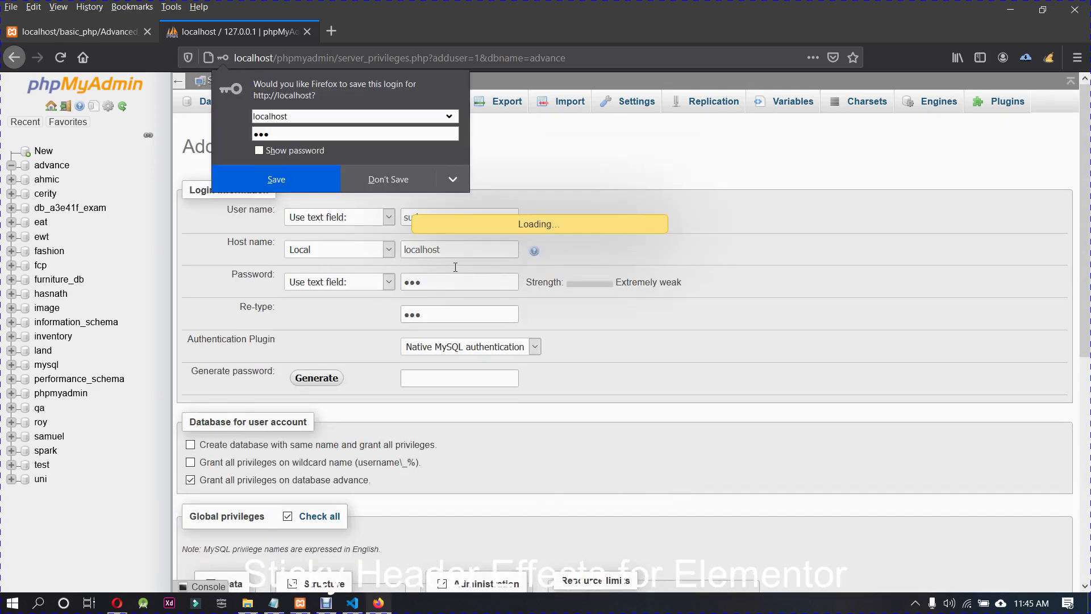
pyautogui.click(400, 172)
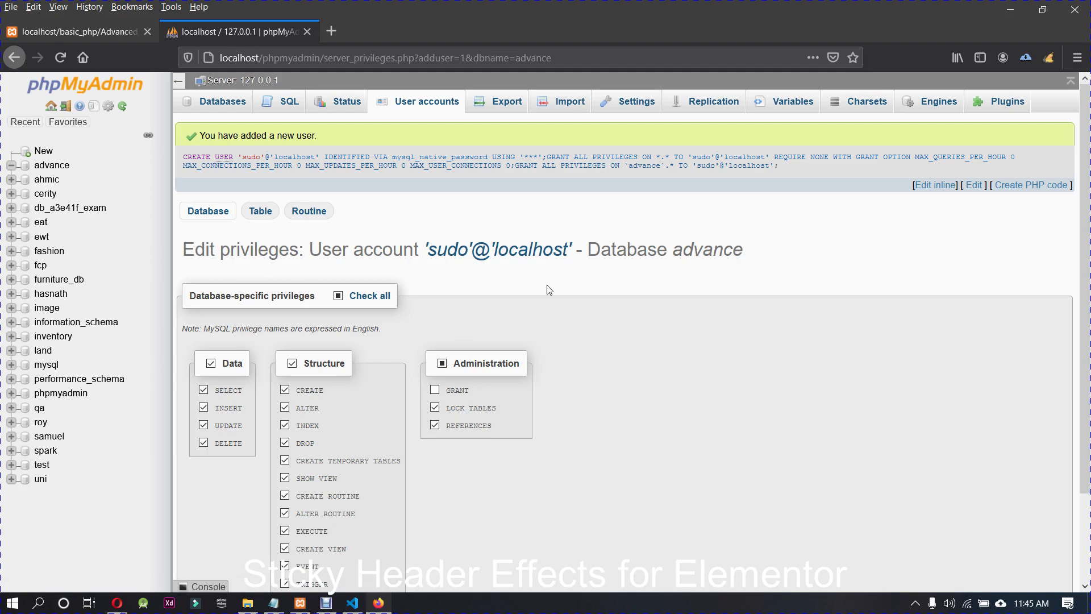
# Step: Grant sudo all privileges on advance and review its Table and Routine privilege tabs
pyautogui.scroll(-3, 457, 474)
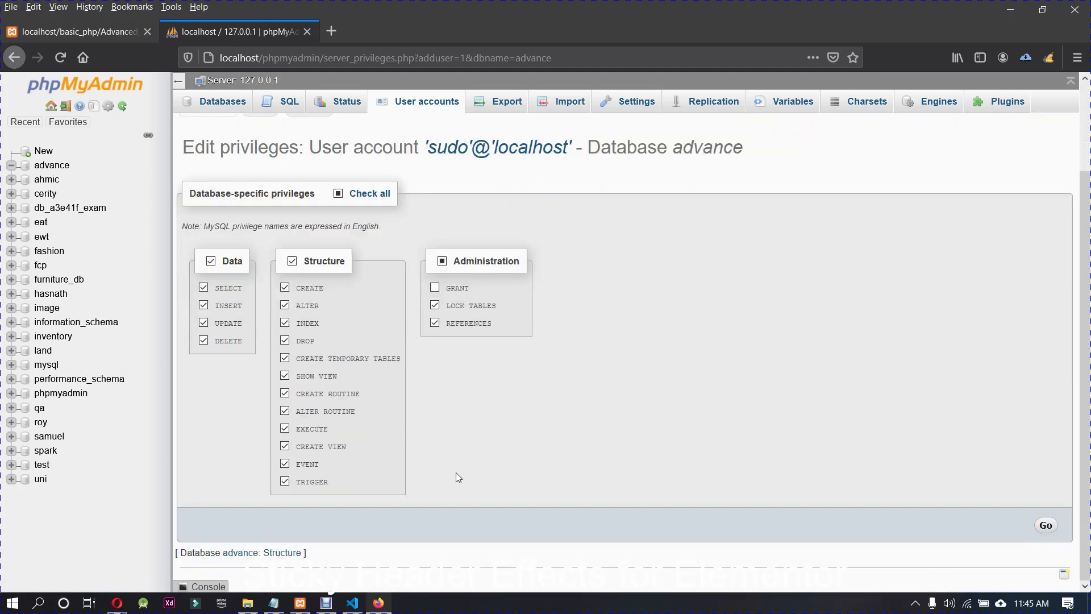
pyautogui.click(1047, 518)
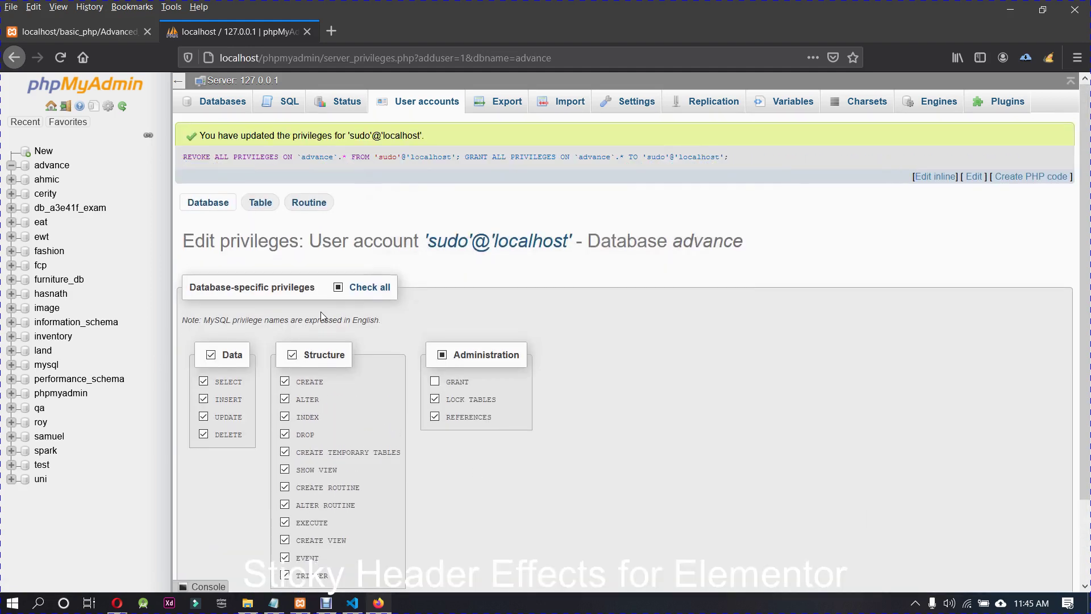
pyautogui.click(260, 203)
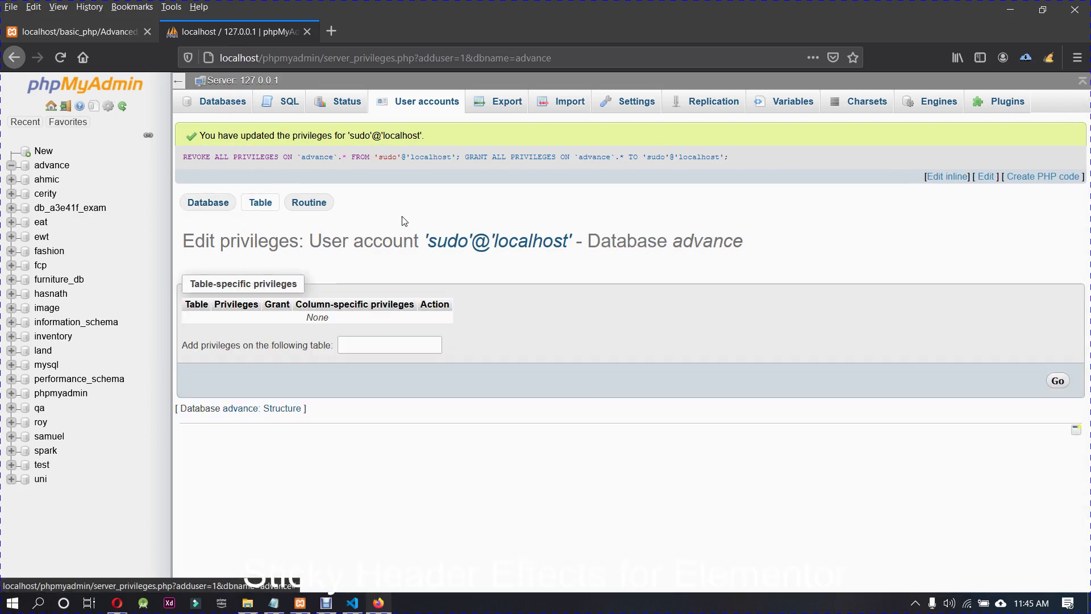
pyautogui.click(309, 203)
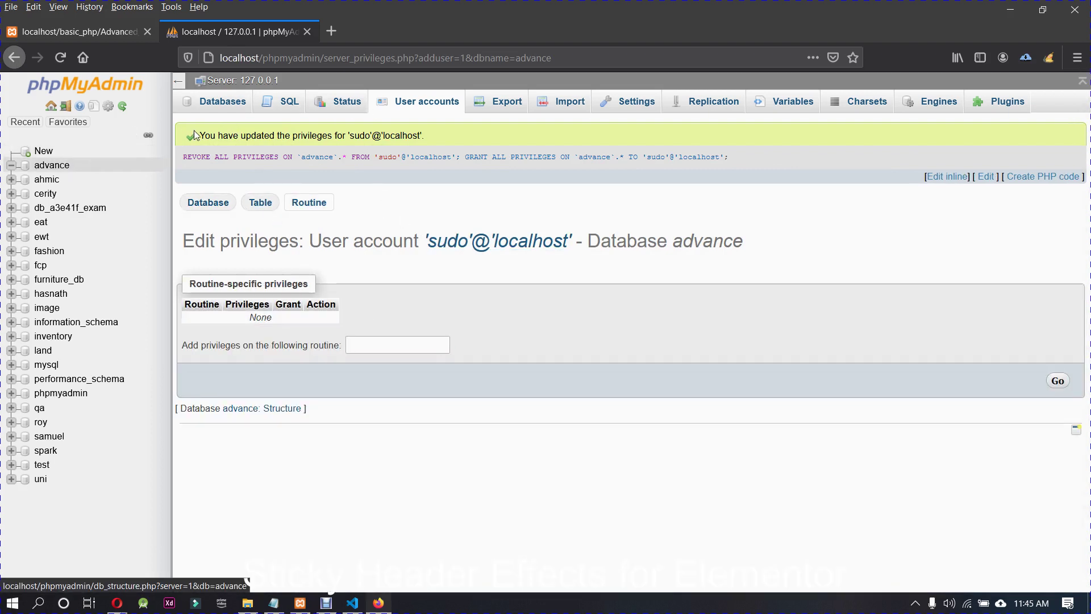
# Step: Show the User accounts overview listing sudo with ALL PRIVILEGES
pyautogui.click(51, 106)
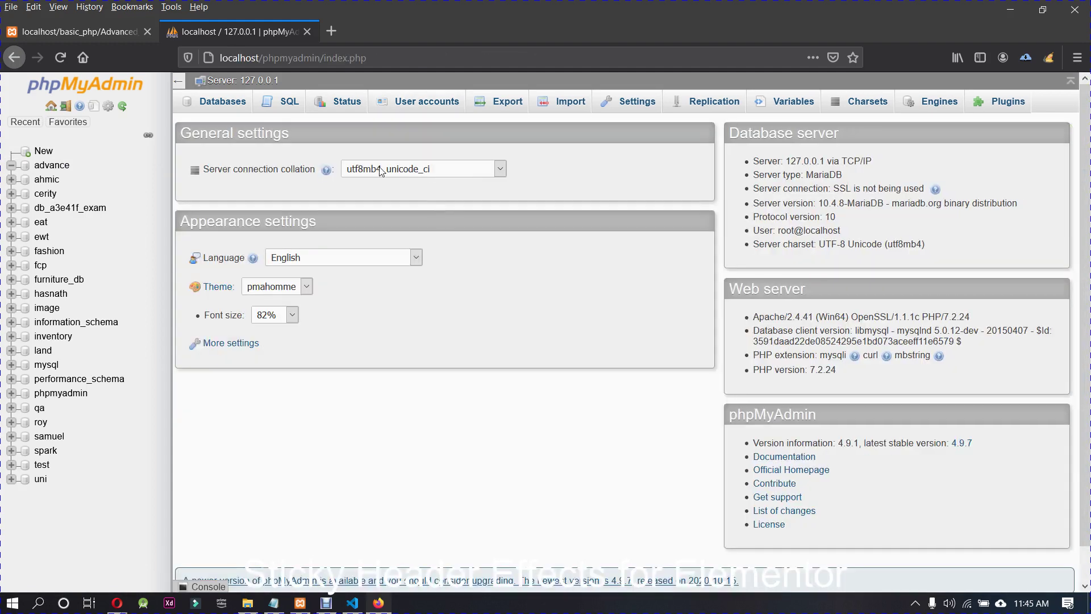
pyautogui.click(424, 103)
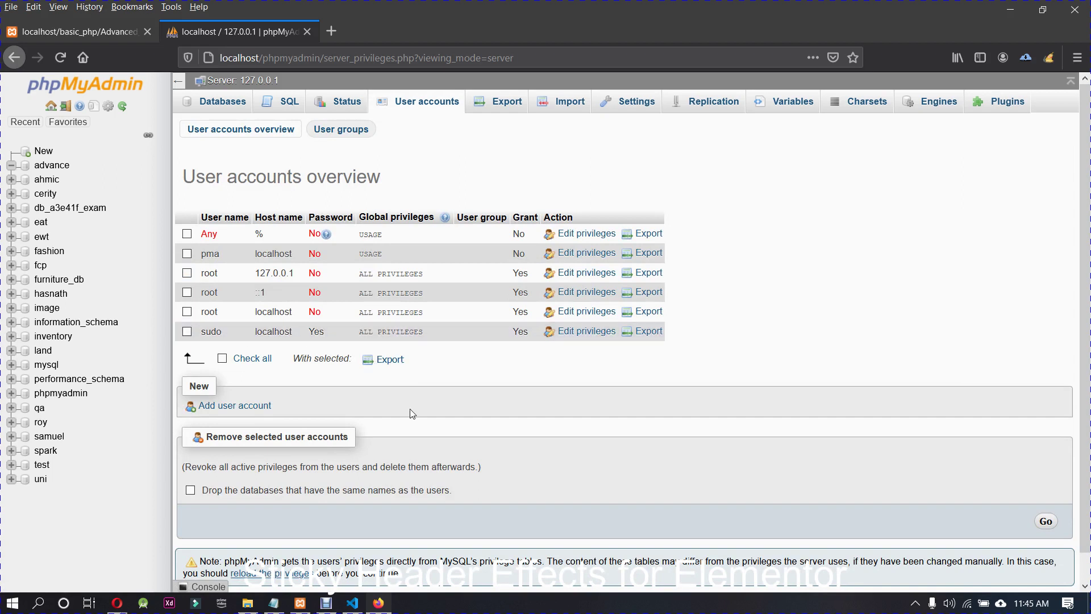
pyautogui.scroll(-1, 432, 449)
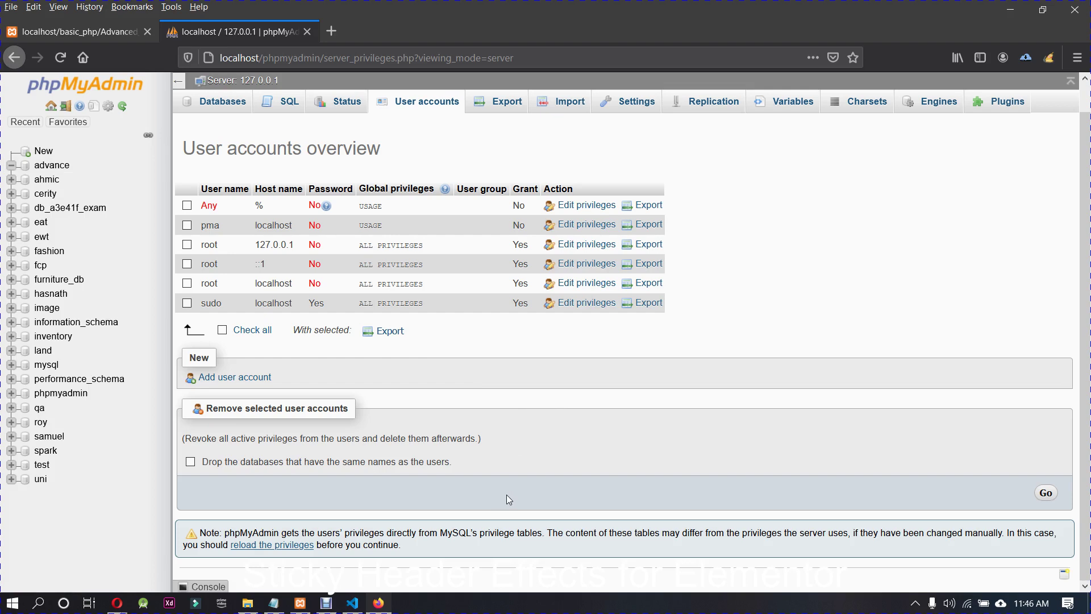
# Step: On connection.php line 3, change user root to sudo, add the password, and replace inventory with advance
pyautogui.click(353, 602)
pyautogui.doubleClick(294, 95)
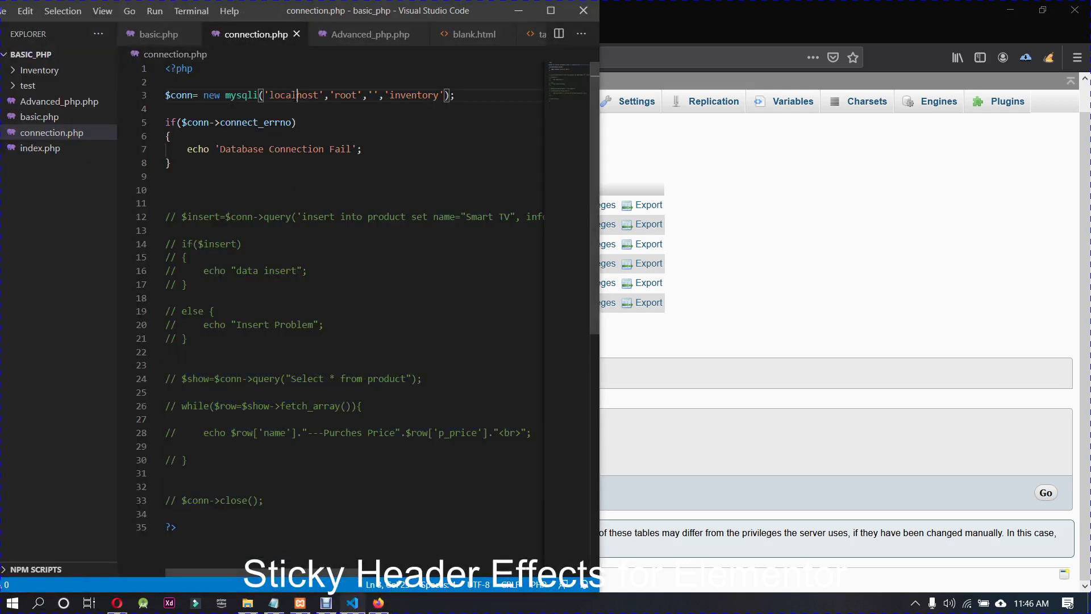
pyautogui.doubleClick(181, 95)
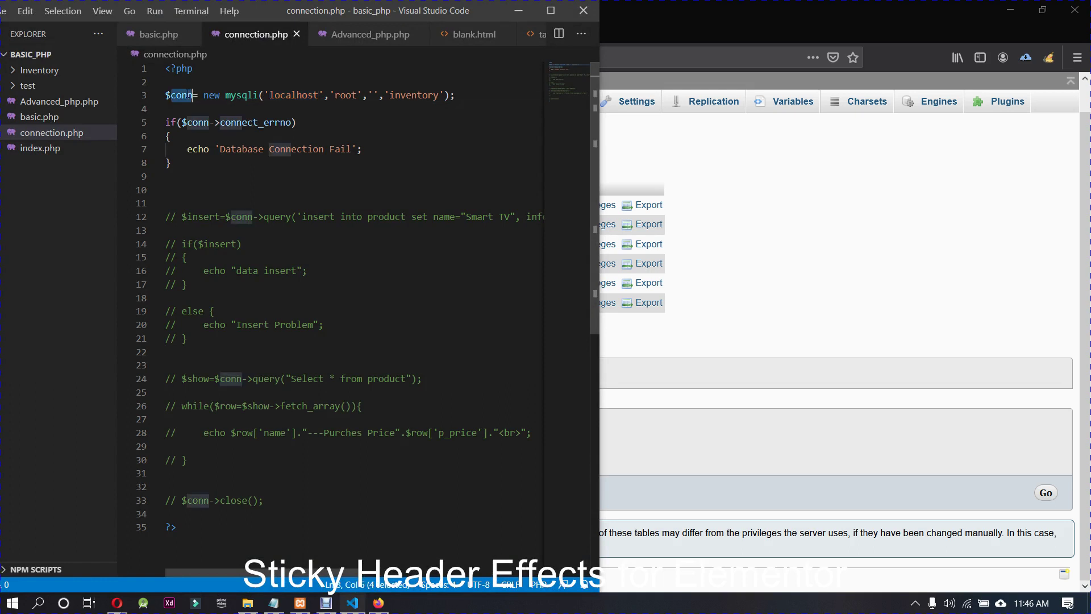
pyautogui.doubleClick(241, 96)
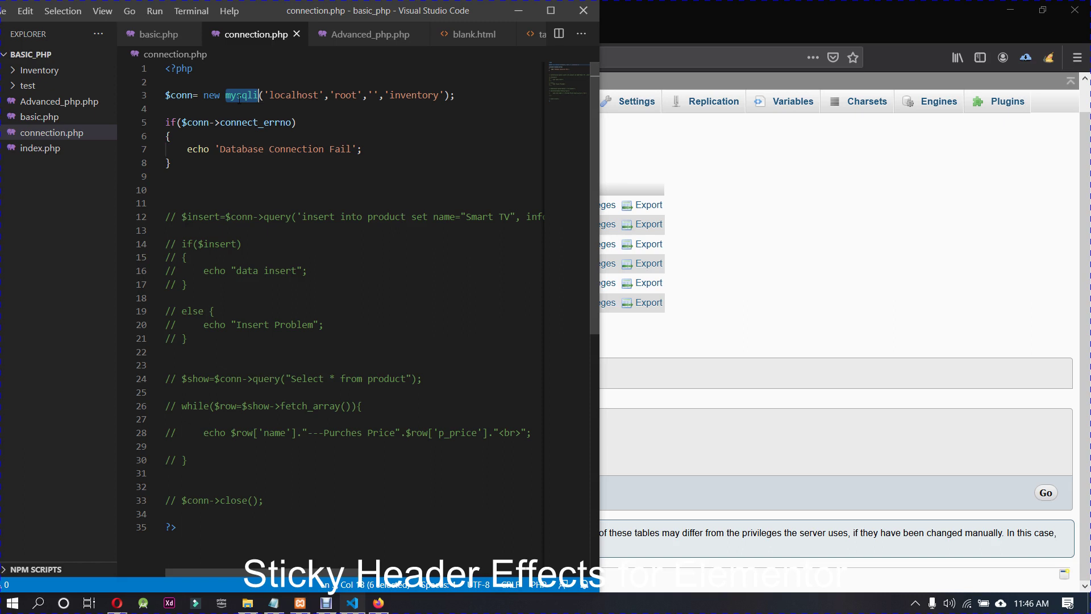
pyautogui.doubleClick(287, 95)
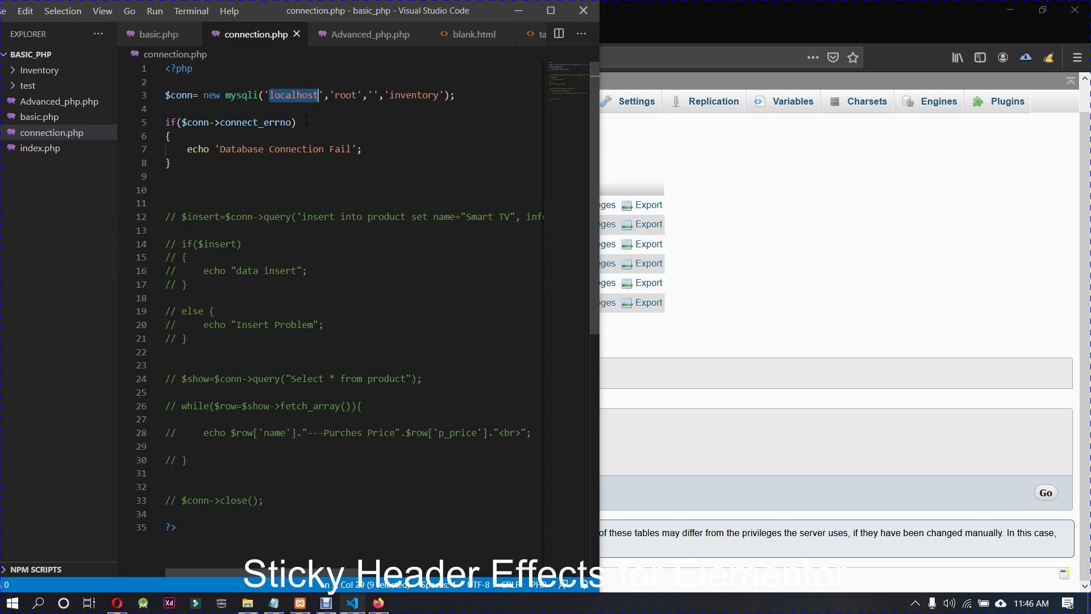
pyautogui.doubleClick(347, 95)
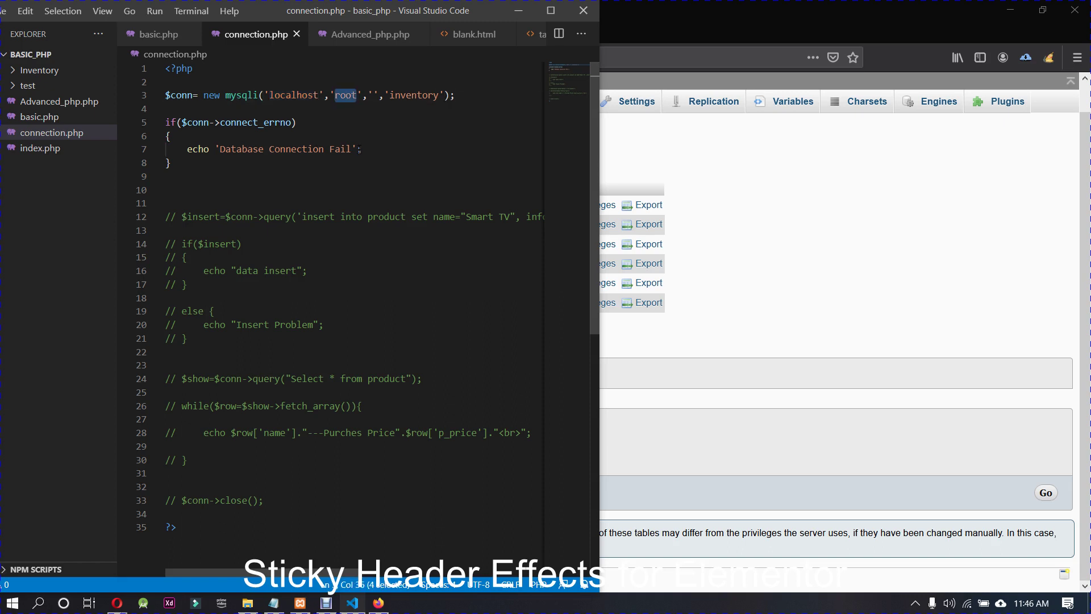
pyautogui.write('sudo')
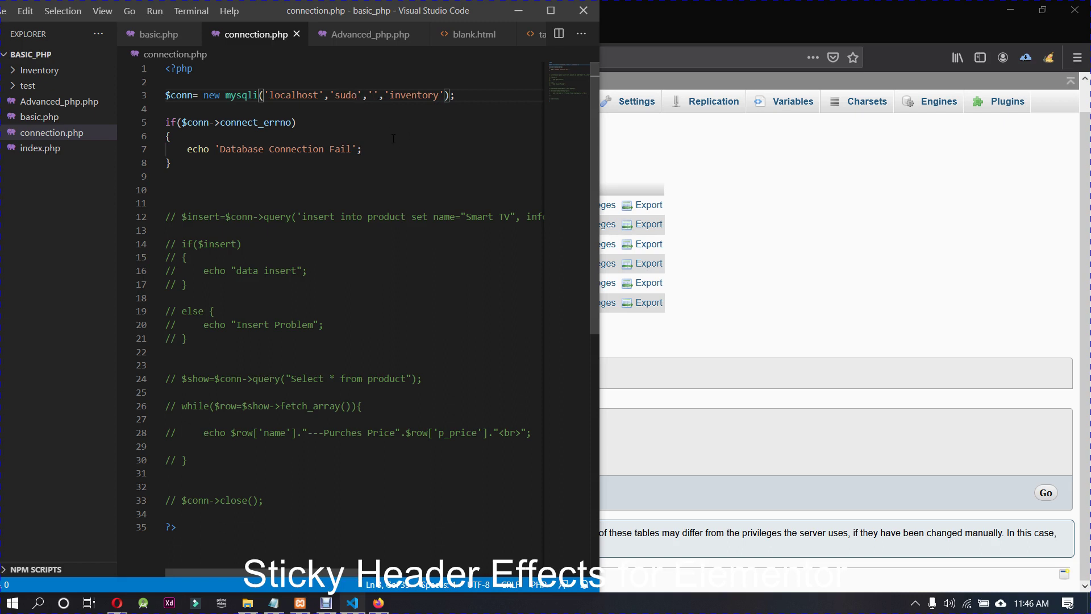
pyautogui.write('123')
pyautogui.doubleClick(434, 95)
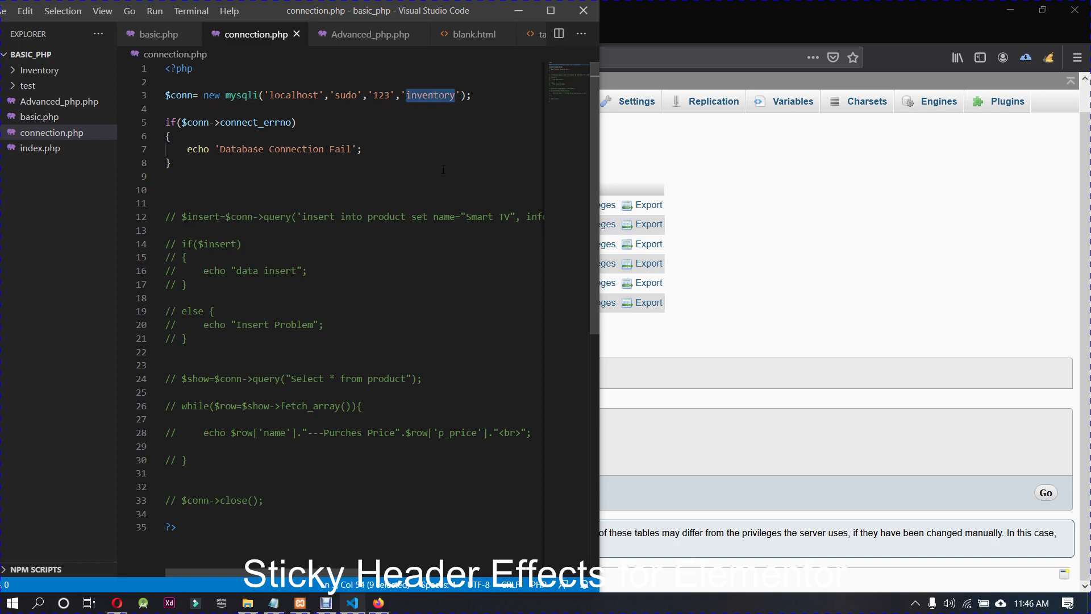
pyautogui.write('ad')
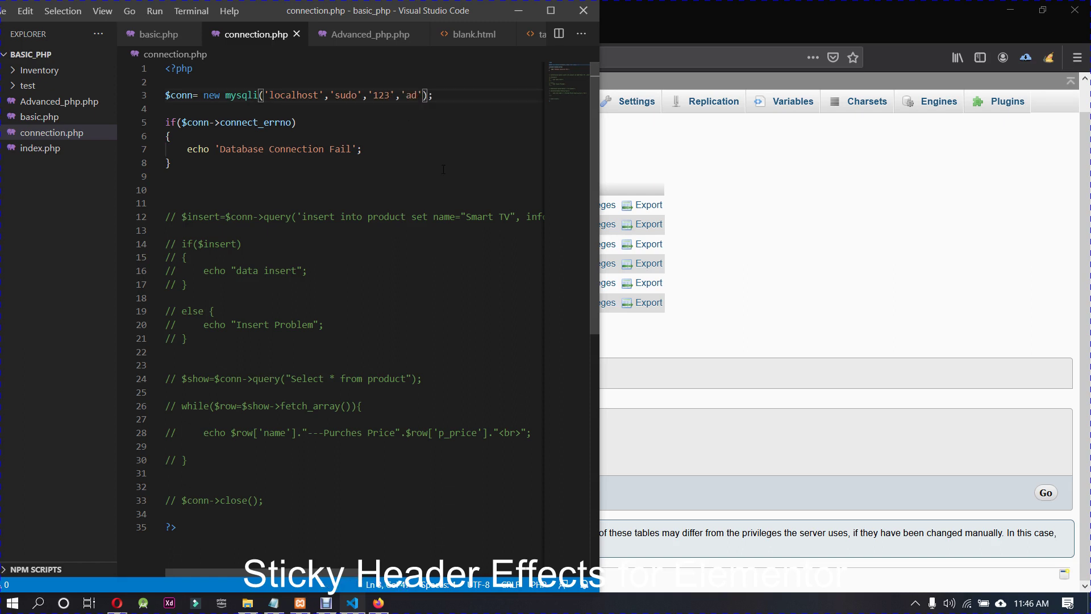
pyautogui.write('vance')
# Step: Review the updated mysqli arguments on line 3 and the connect_errno check
pyautogui.doubleClick(297, 95)
pyautogui.doubleClick(345, 95)
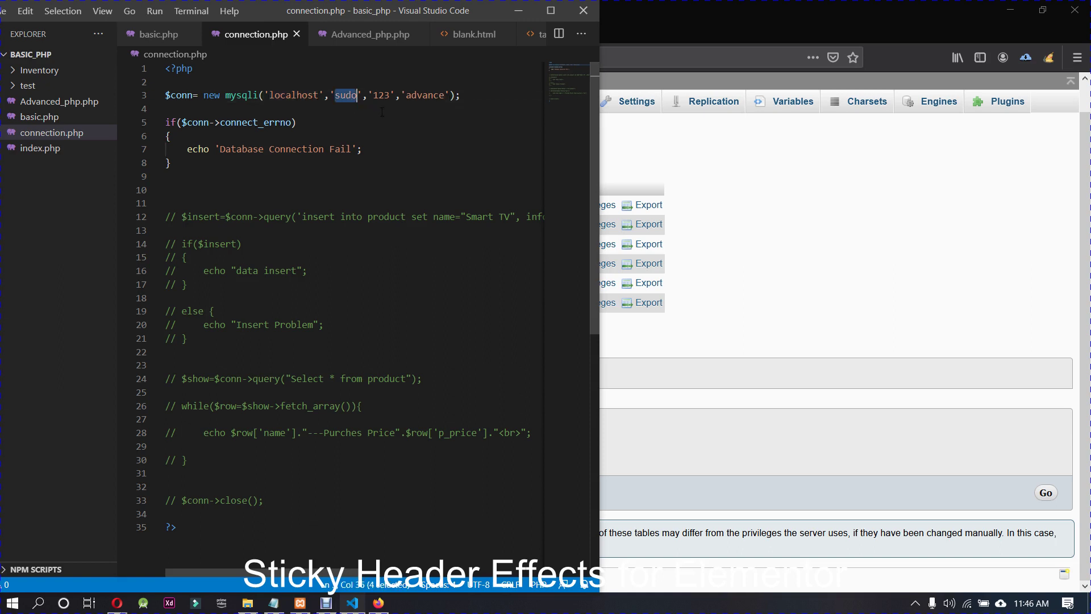
pyautogui.doubleClick(381, 94)
pyautogui.doubleClick(425, 95)
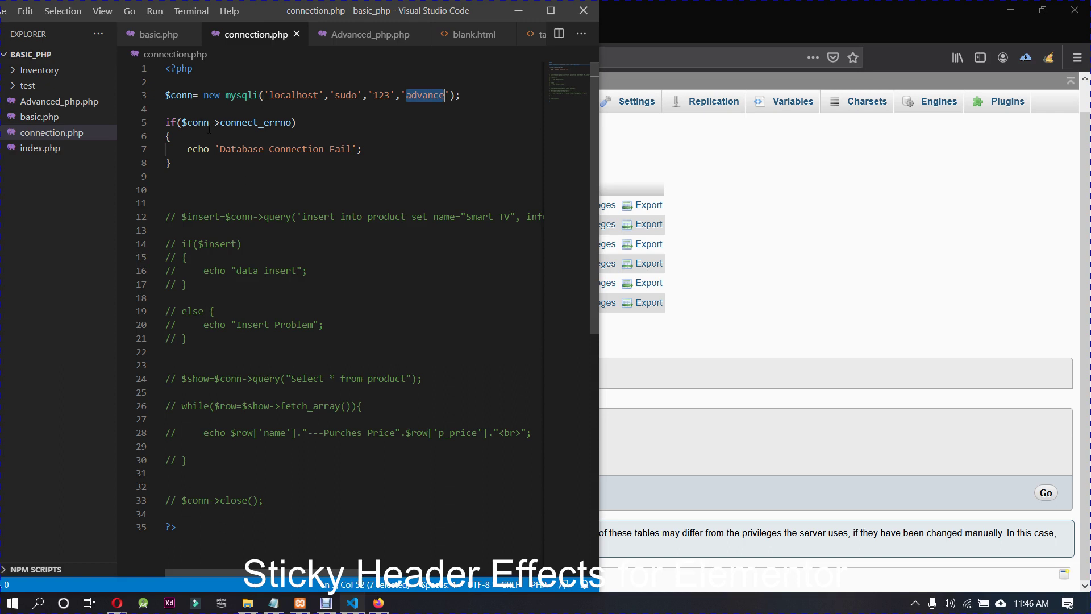
pyautogui.doubleClick(250, 122)
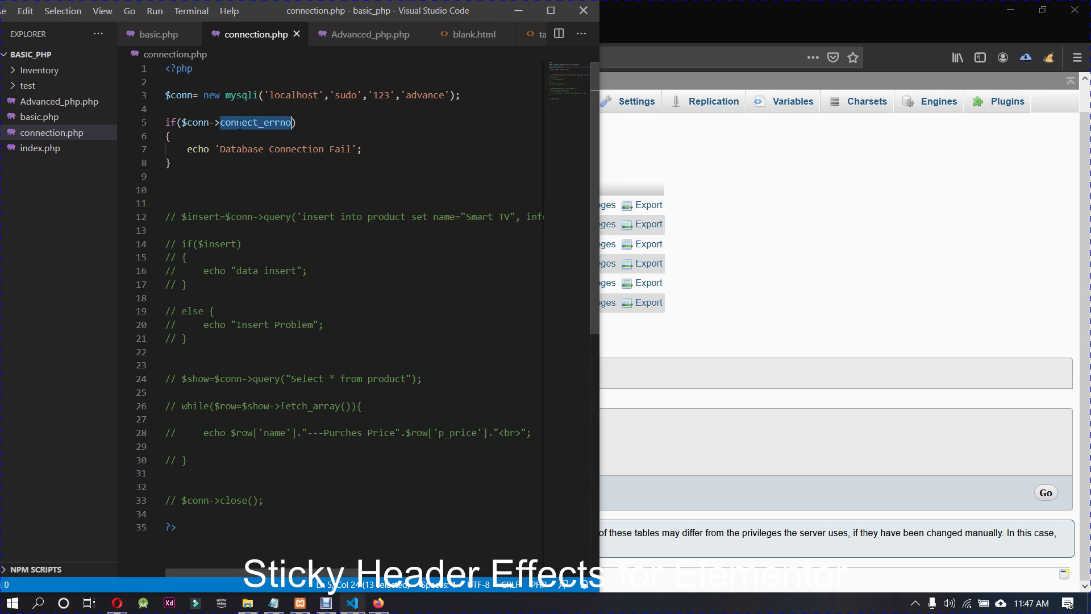
# Step: Add an else branch echoing "Connect" to connection.php, then open a new Firefox tab
pyautogui.click(169, 165)
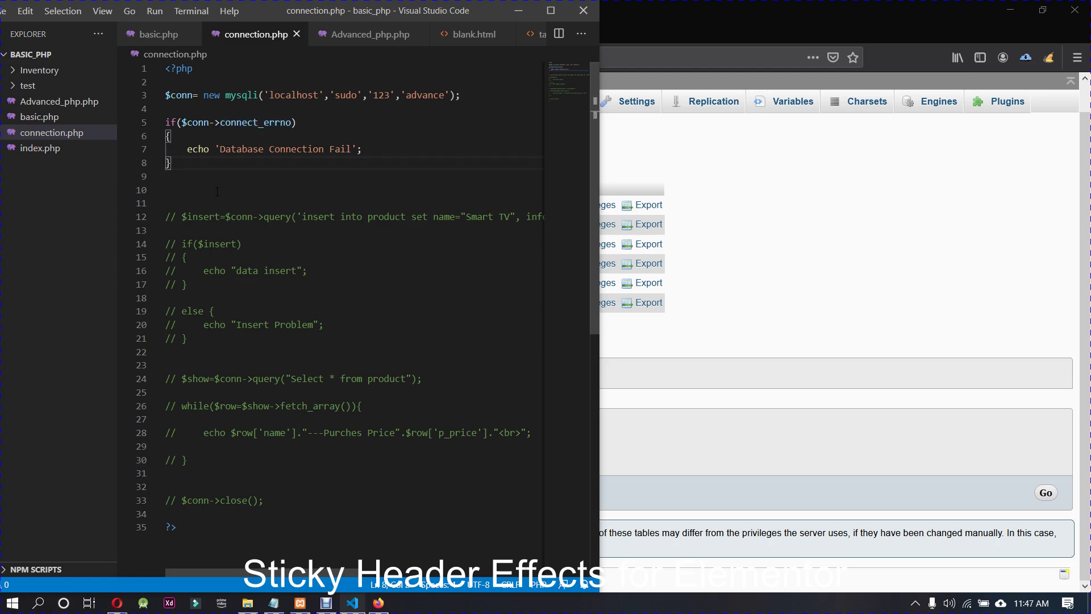
pyautogui.press('Return')
pyautogui.write('else ')
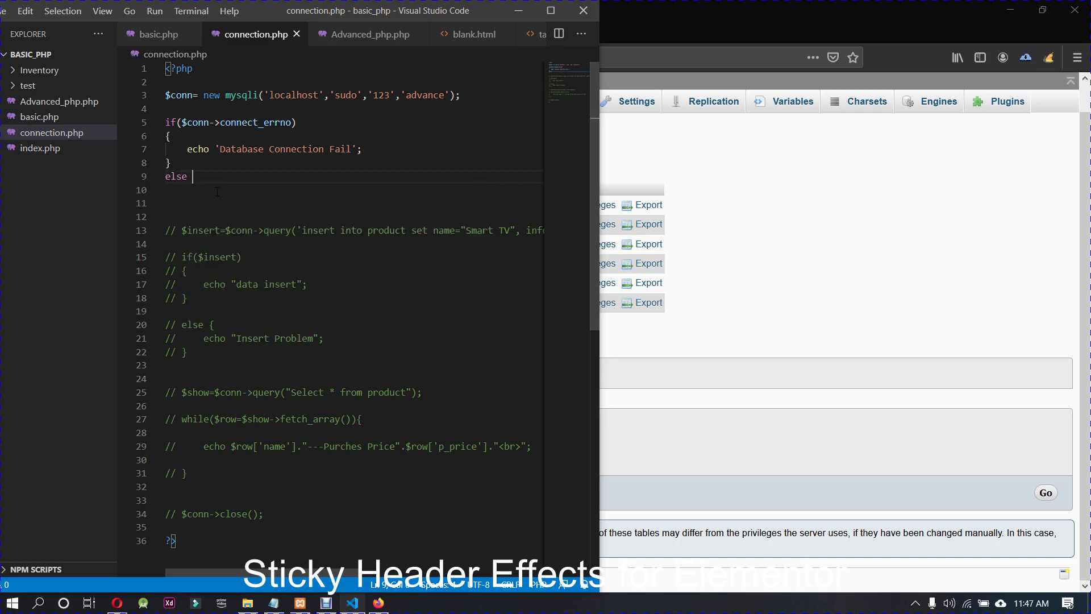
pyautogui.write('{}')
pyautogui.press('Return')
pyautogui.write('echo ')
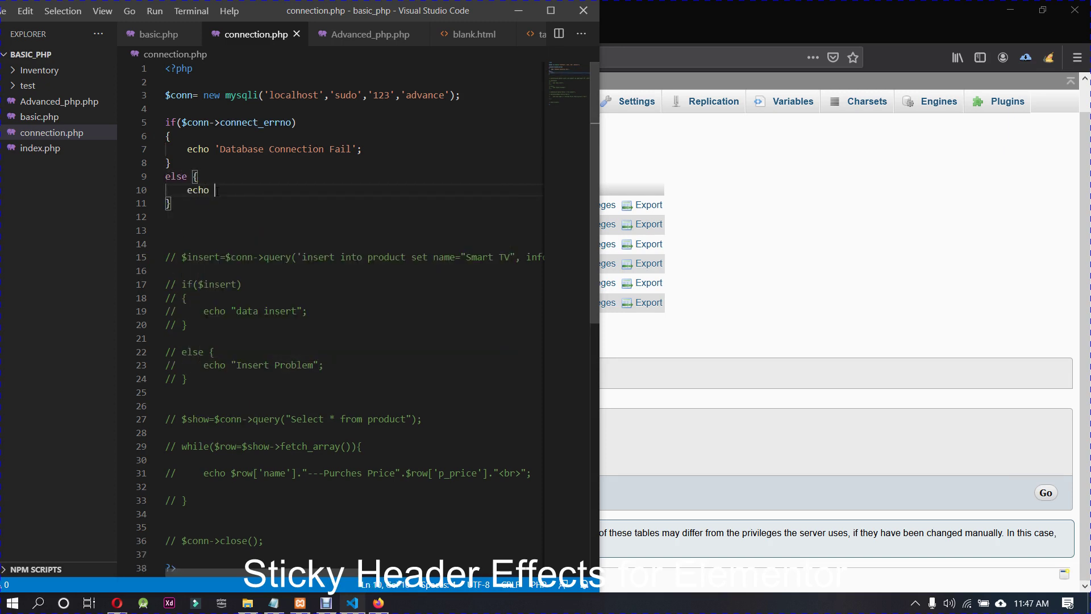
pyautogui.write('""')
pyautogui.write(';')
pyautogui.write('Connect')
pyautogui.press('End')
pyautogui.click(780, 191)
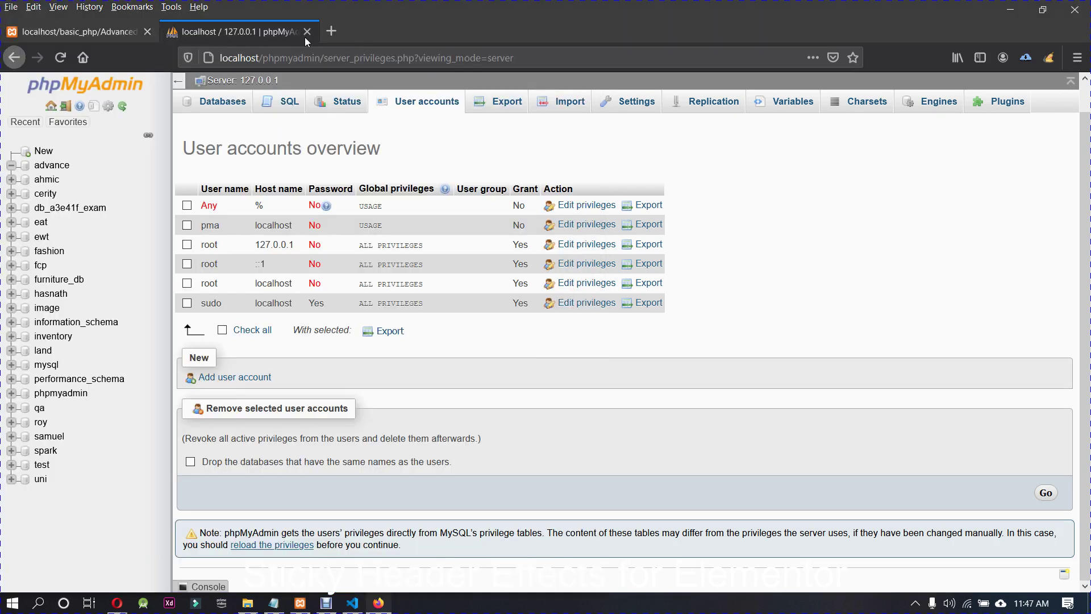
pyautogui.click(332, 31)
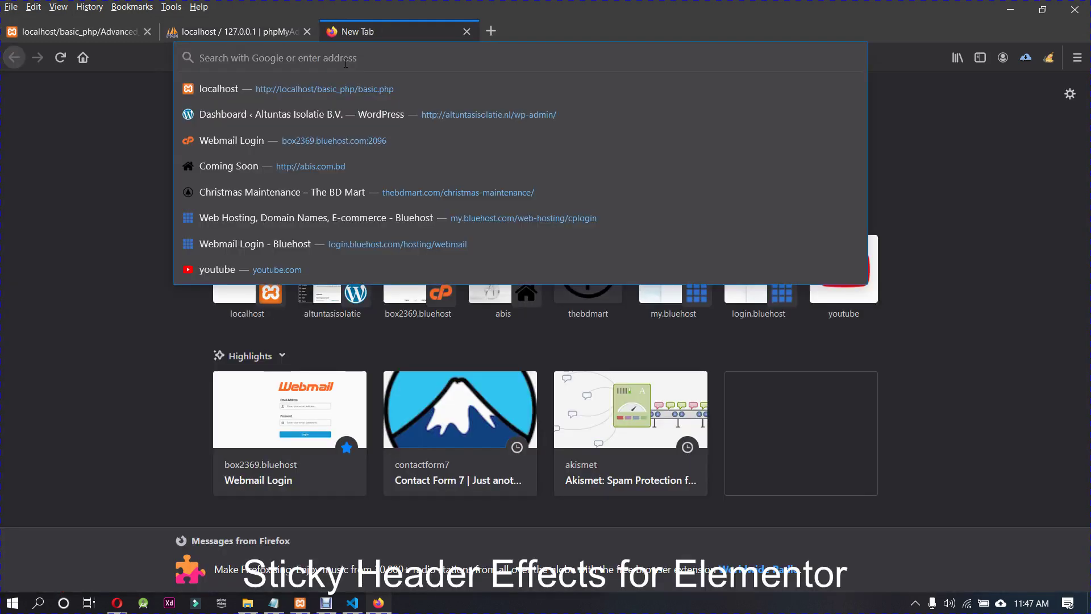